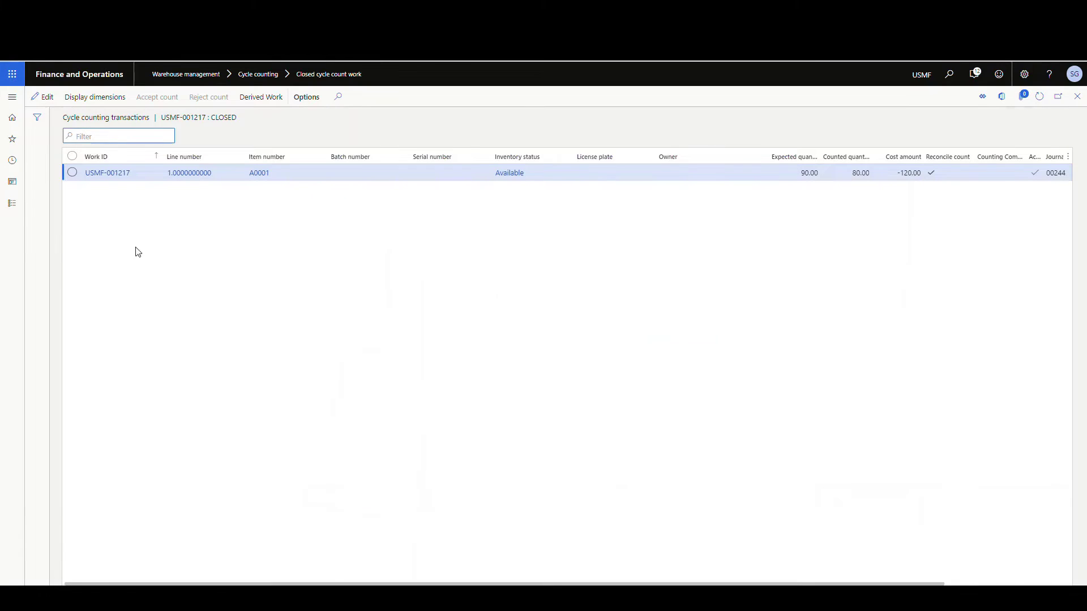
- From the home dashboard, go through Modules > Warehouse management to the Closed cycle count work list
click(92, 75)
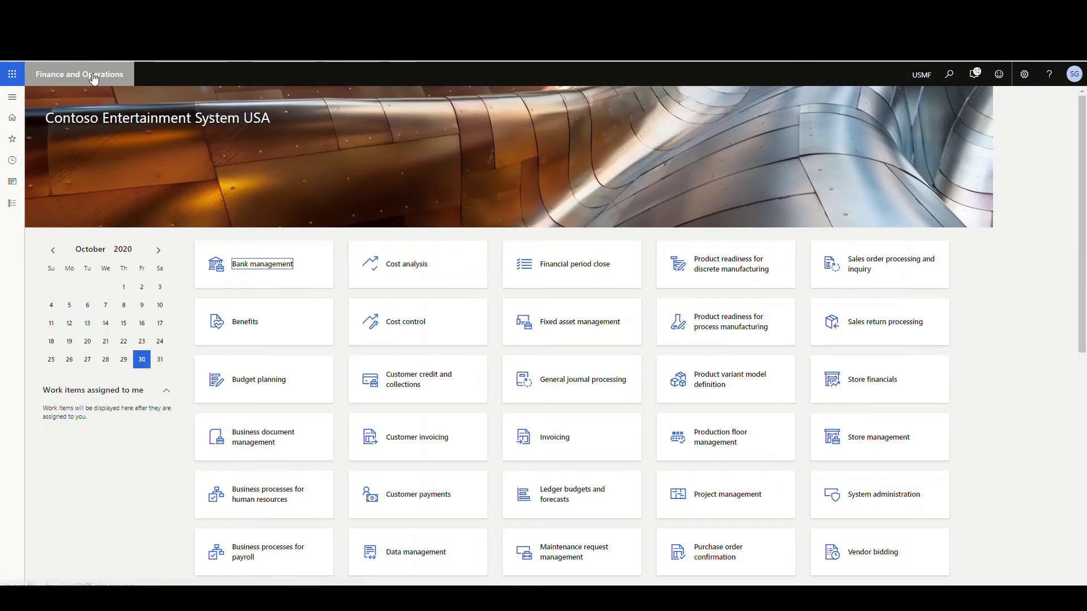
click(12, 97)
scroll(71, 405, down, 1)
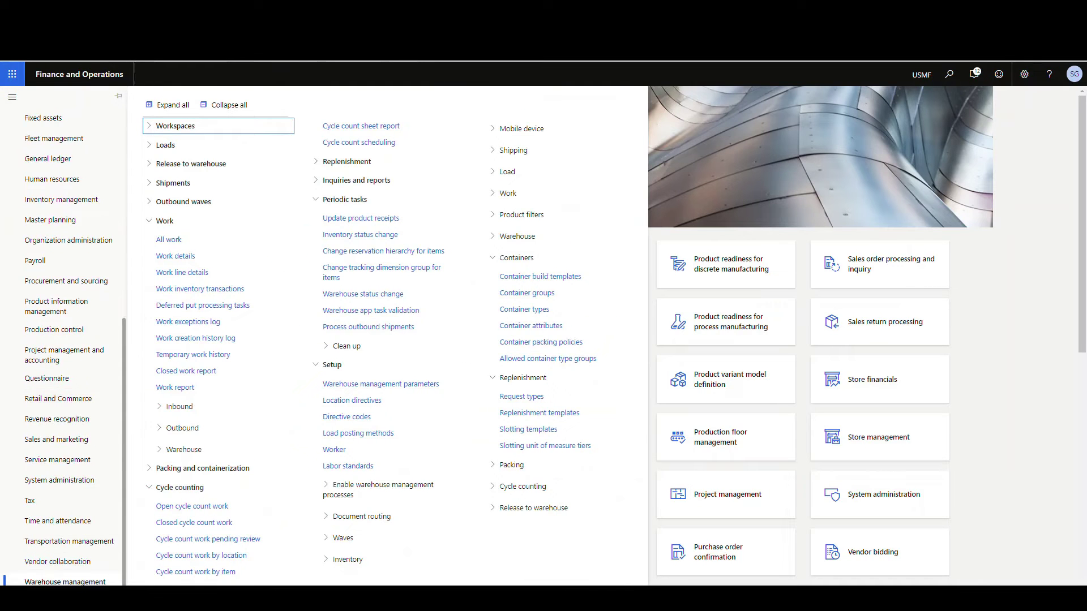
click(203, 524)
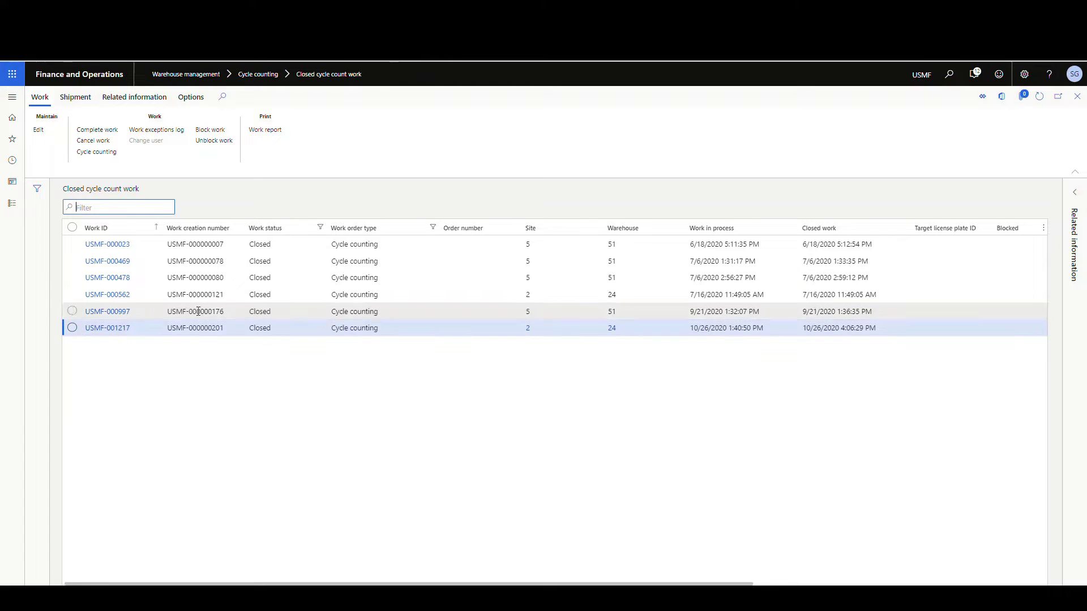
click(110, 160)
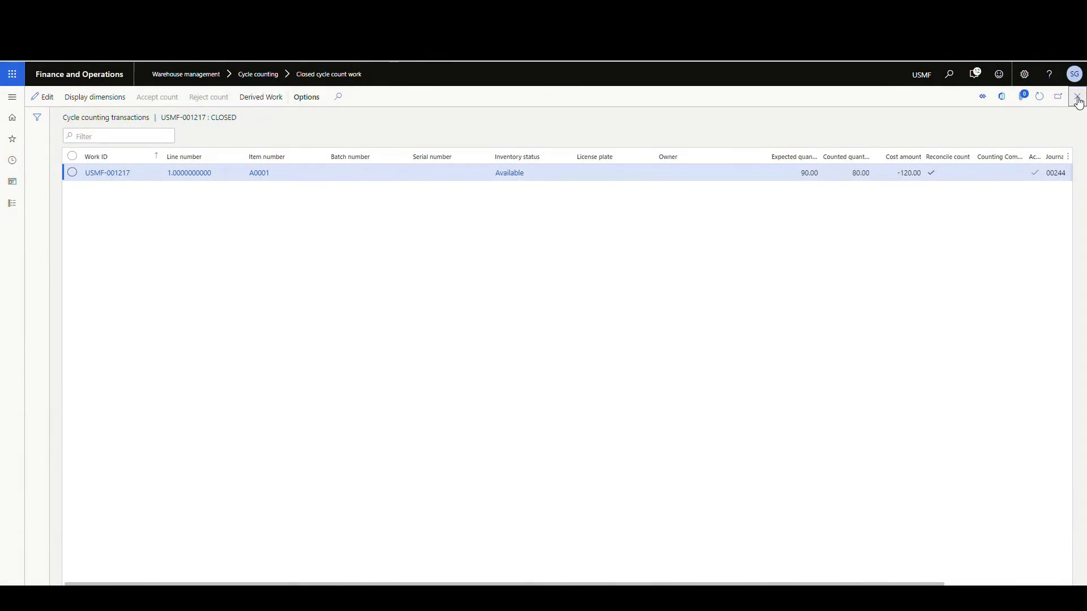
click(1076, 96)
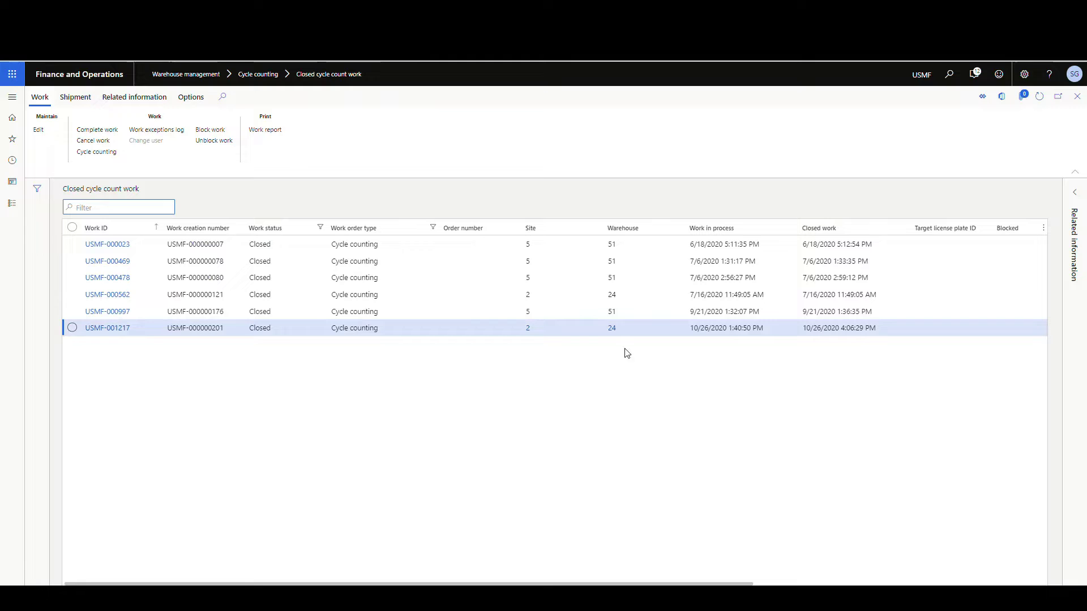
click(400, 331)
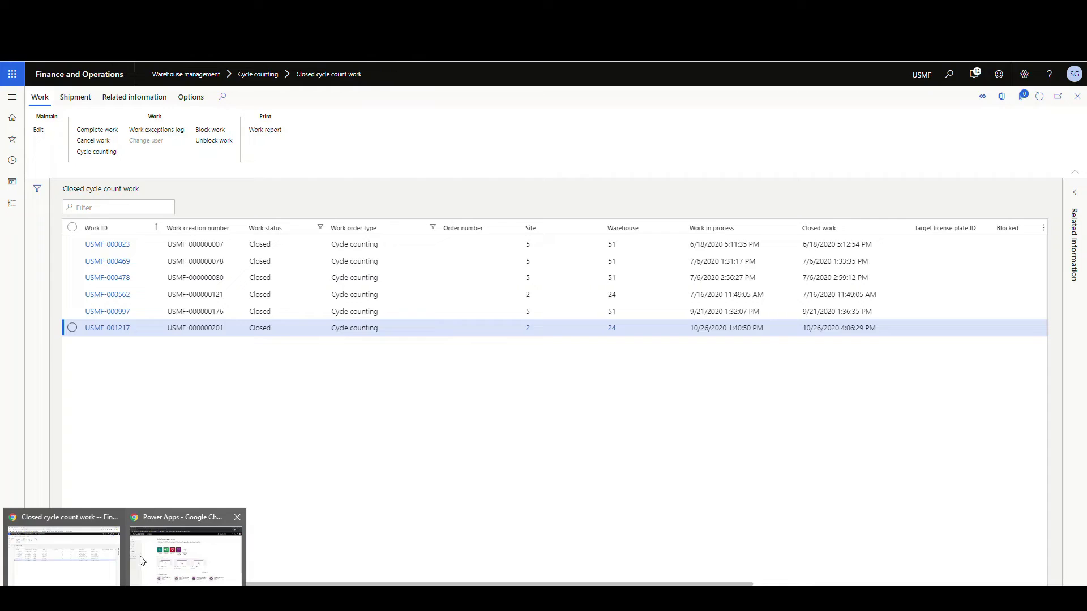
- In the Power Apps window, open the Count Report flow from Flows in the designer
click(187, 577)
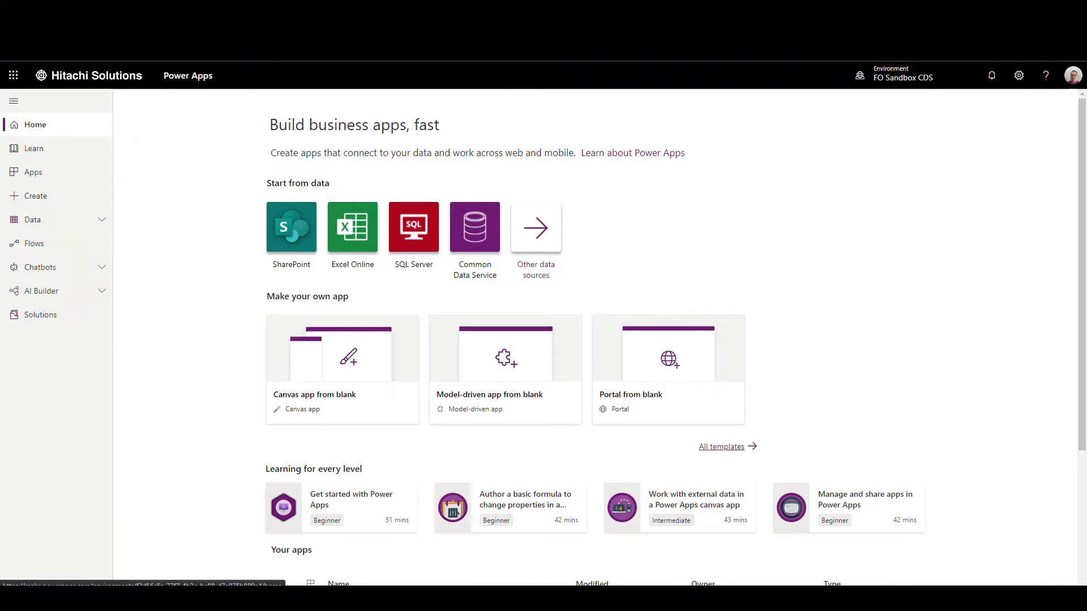
click(35, 244)
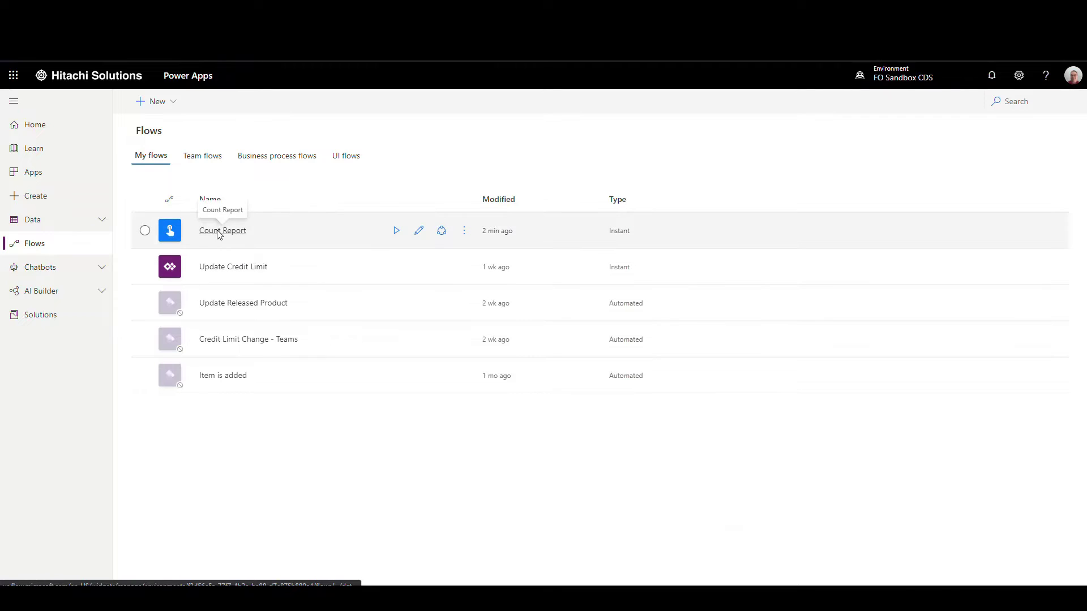
click(219, 231)
click(143, 104)
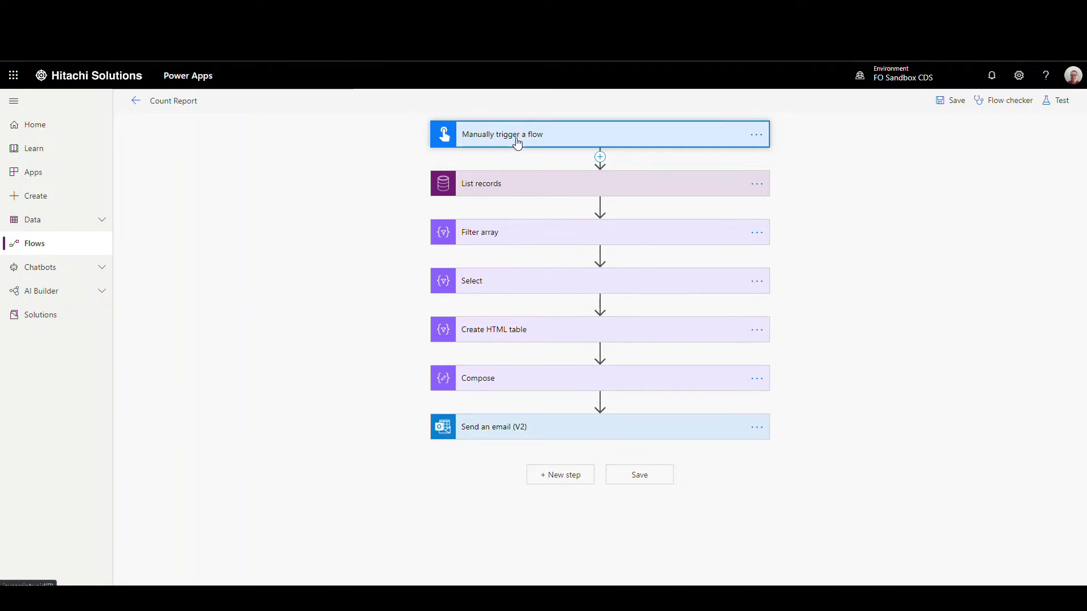
click(517, 143)
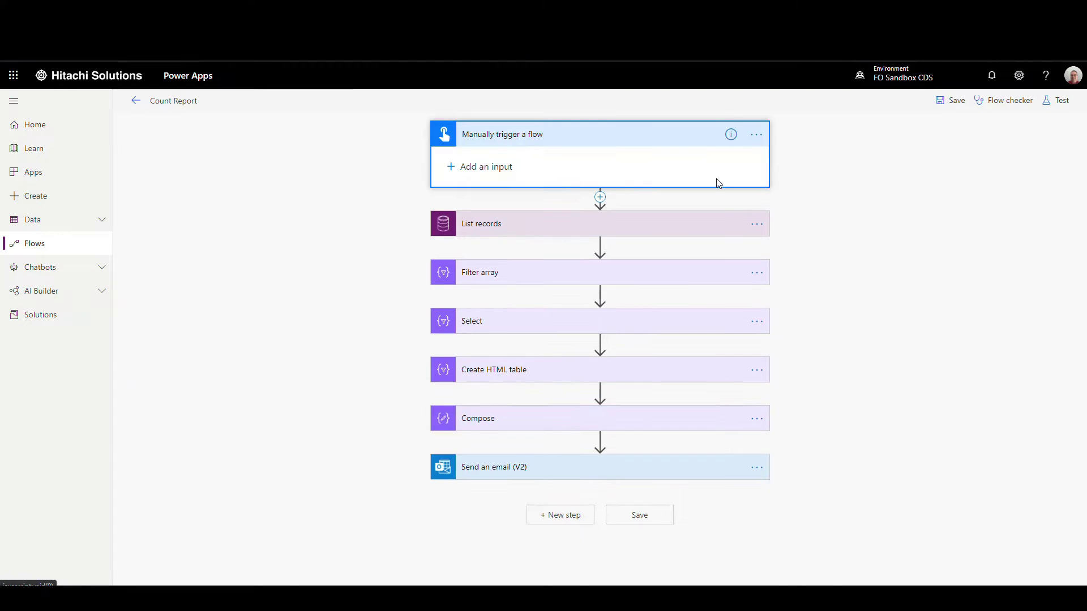
click(633, 134)
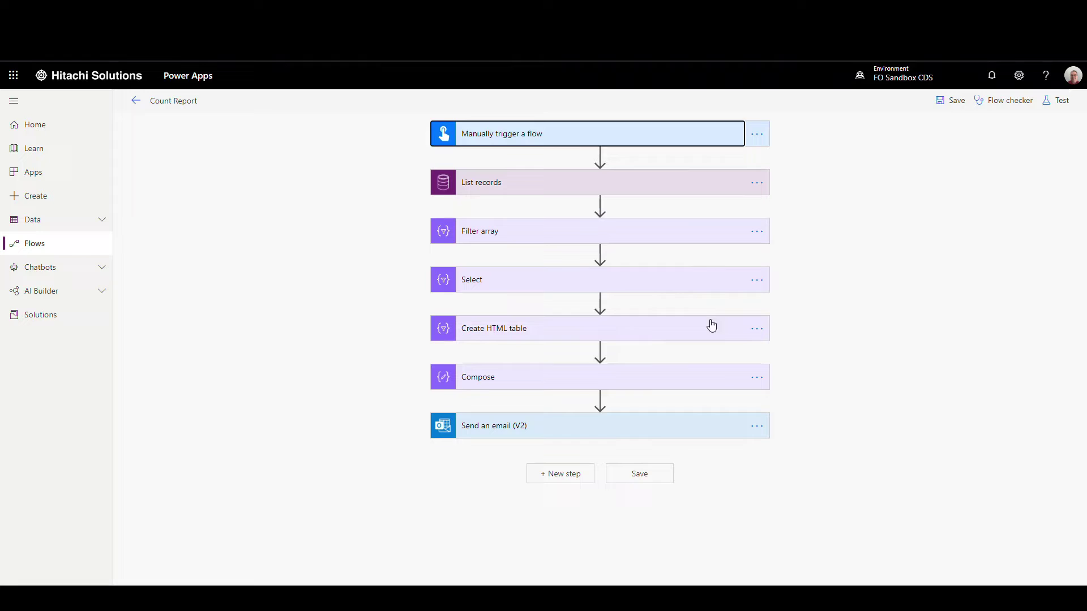
click(587, 188)
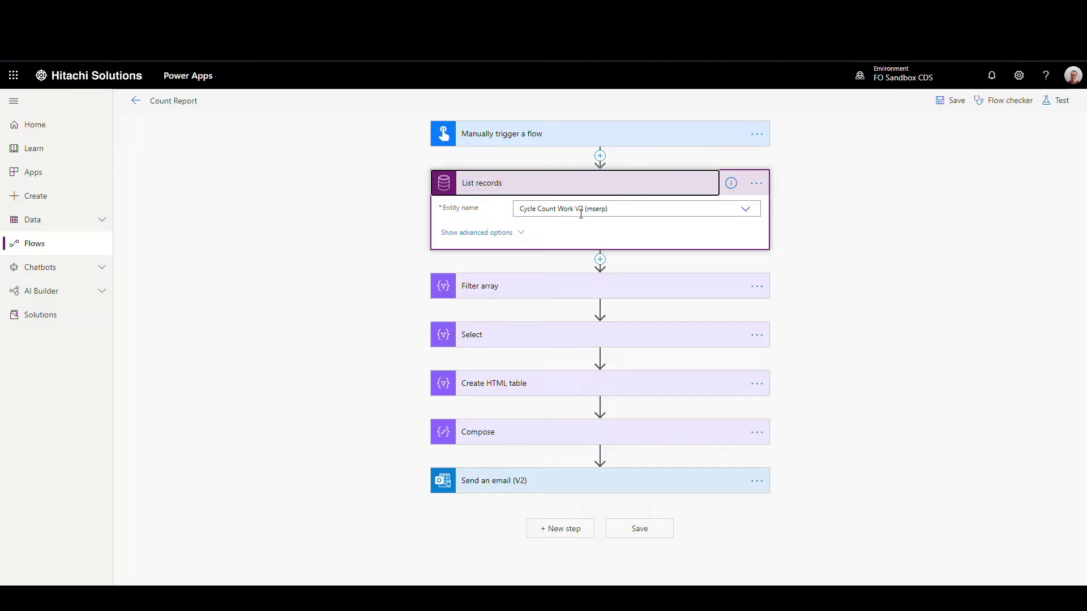
click(519, 232)
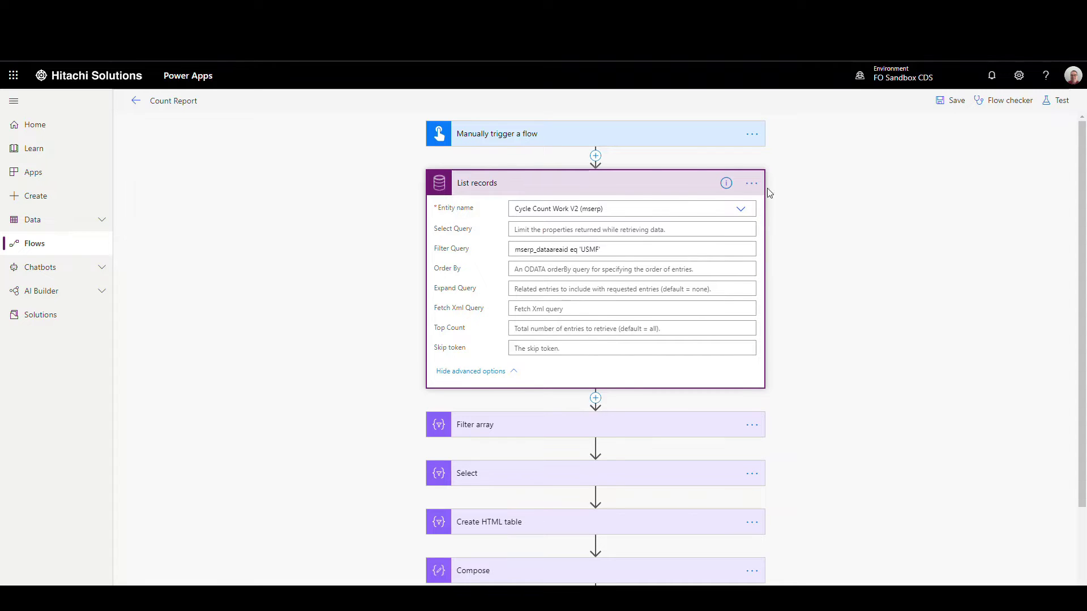
- Append the not(equals(expected quantity, counted quantity)) clause to the Filter array expression
click(626, 184)
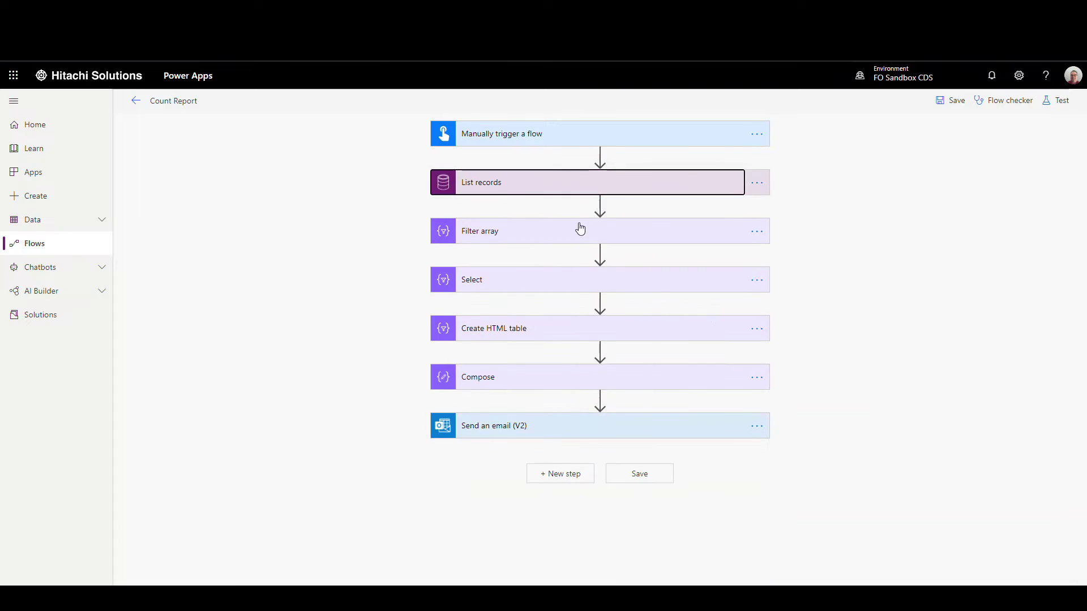
click(536, 237)
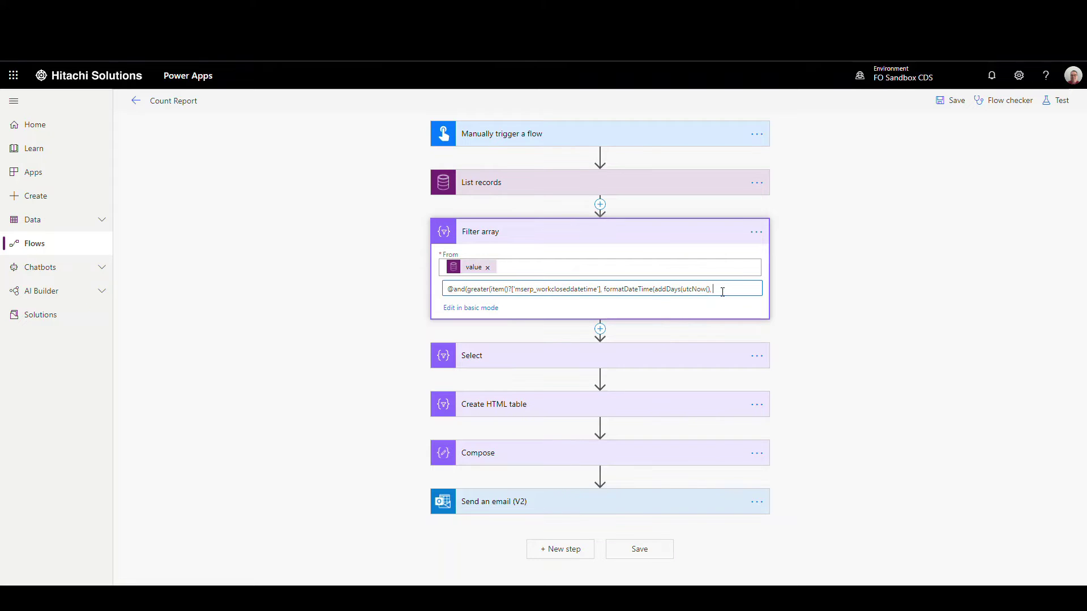
text(-7))),not(equals(item()?['mserp_expectedquantity'], item()?['mserp_countedquantity']))))
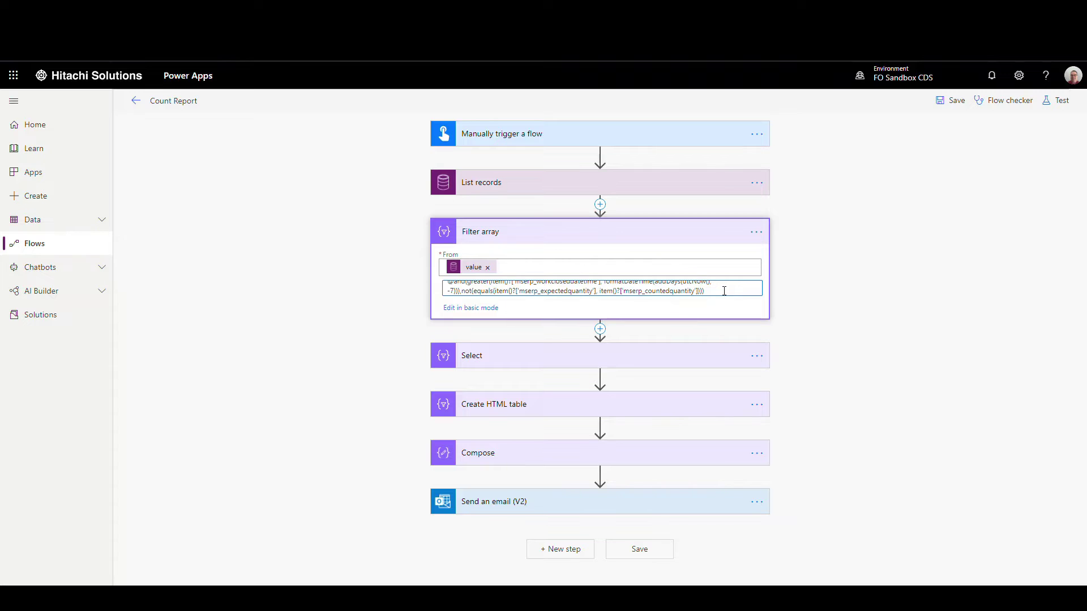
key(Up)
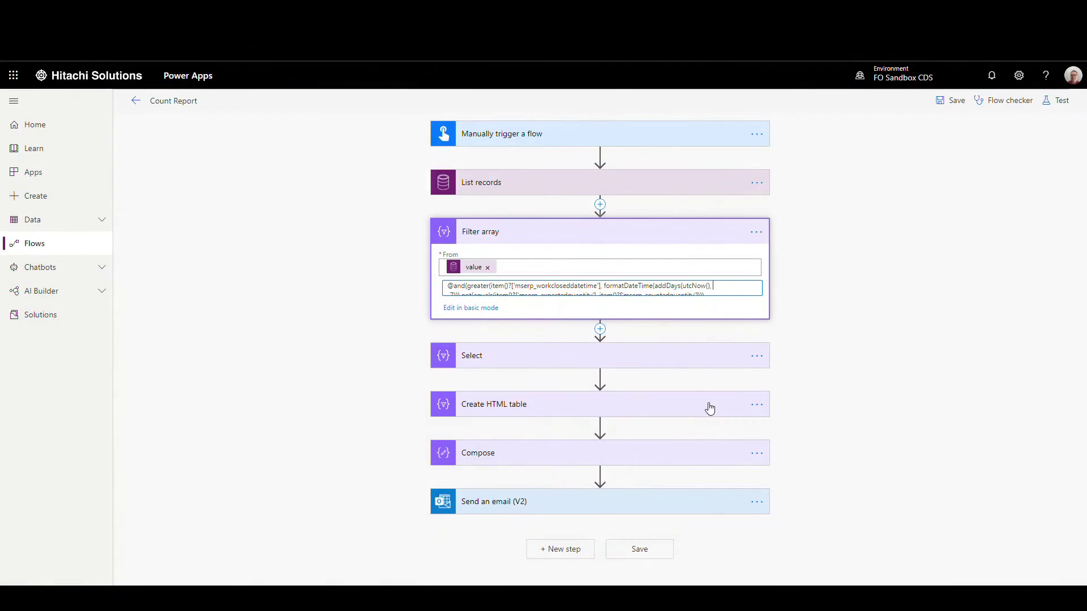
- Add a second Filter array step after Filter array, filtering the List records value
click(600, 329)
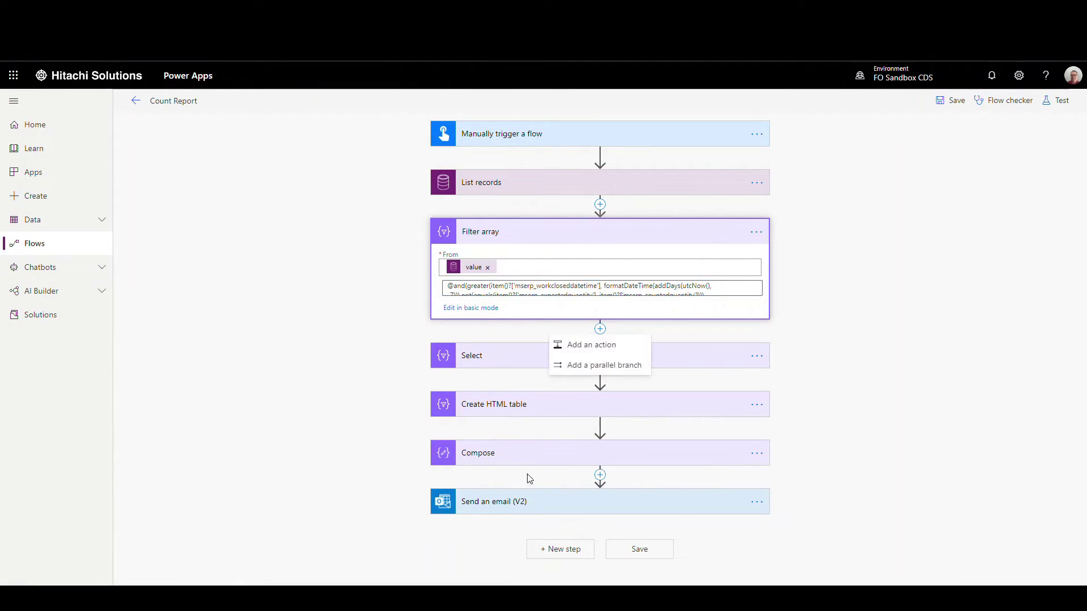
click(601, 352)
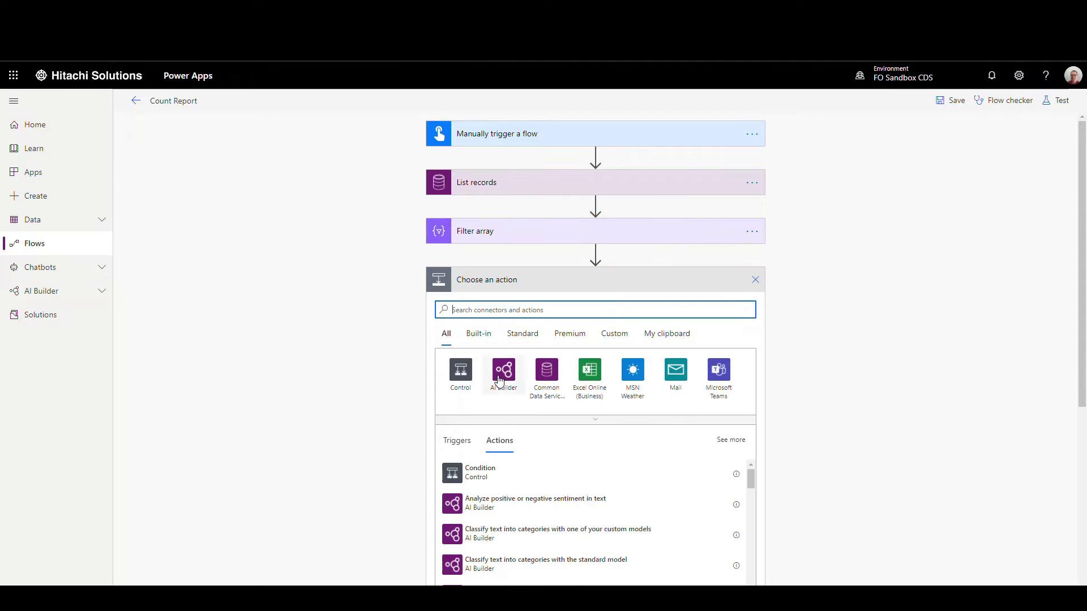
scroll(594, 449, down, 5)
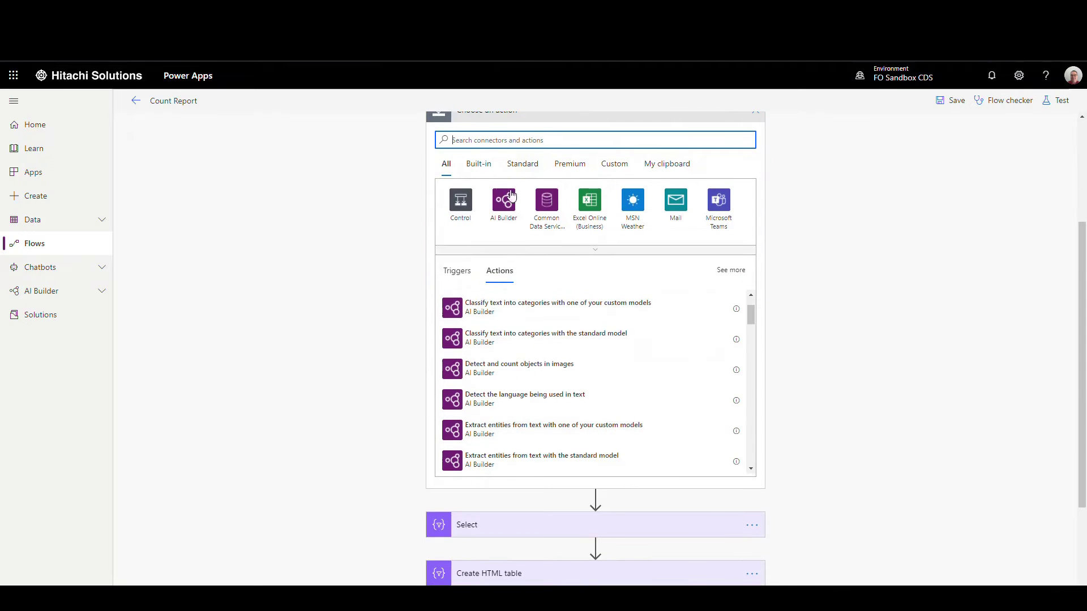
text(filter)
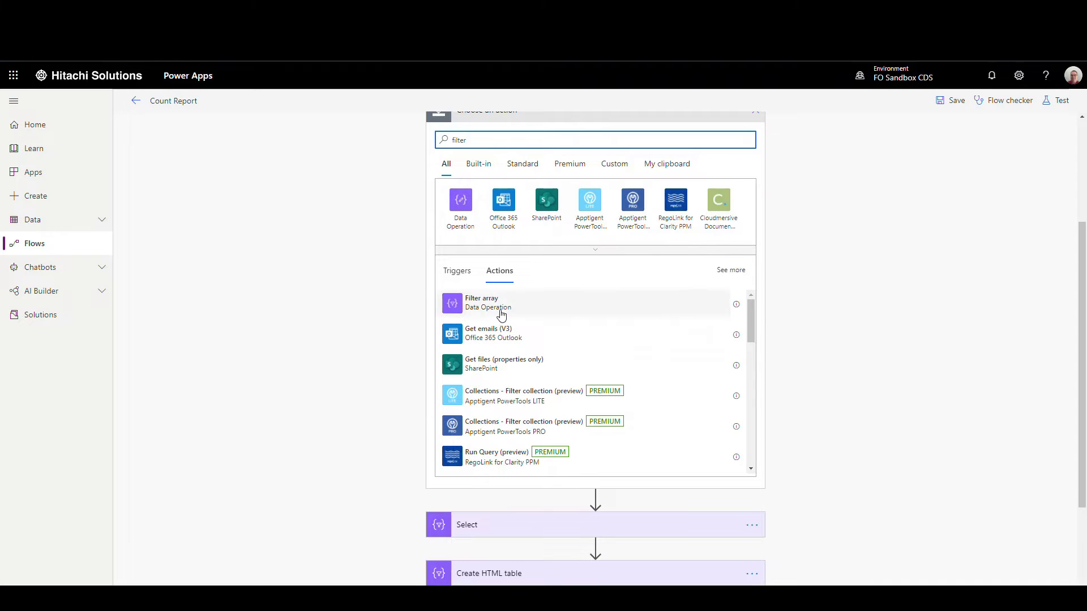
click(483, 309)
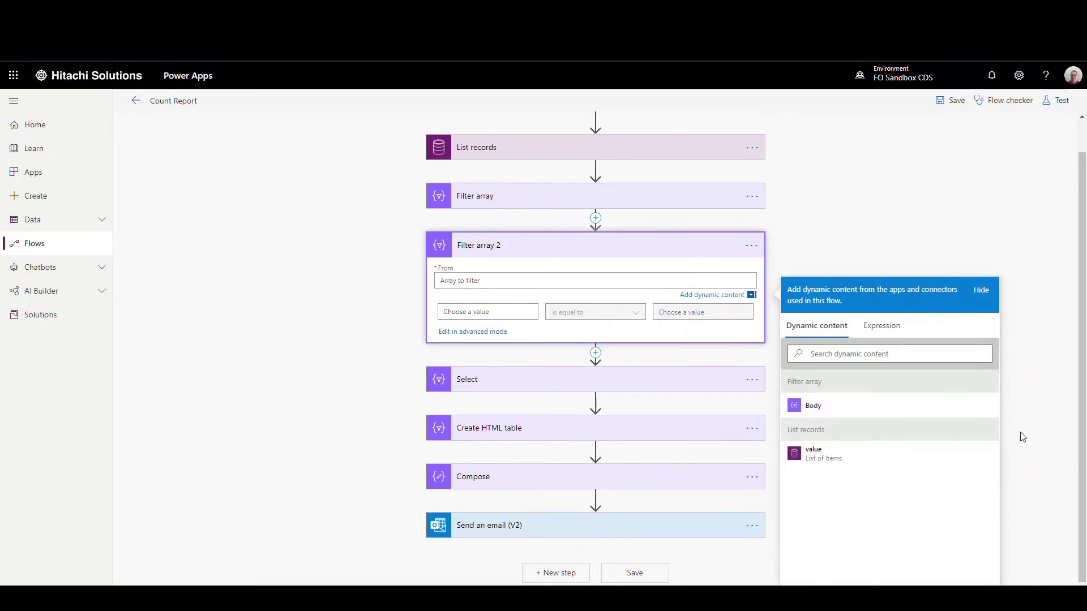
click(840, 464)
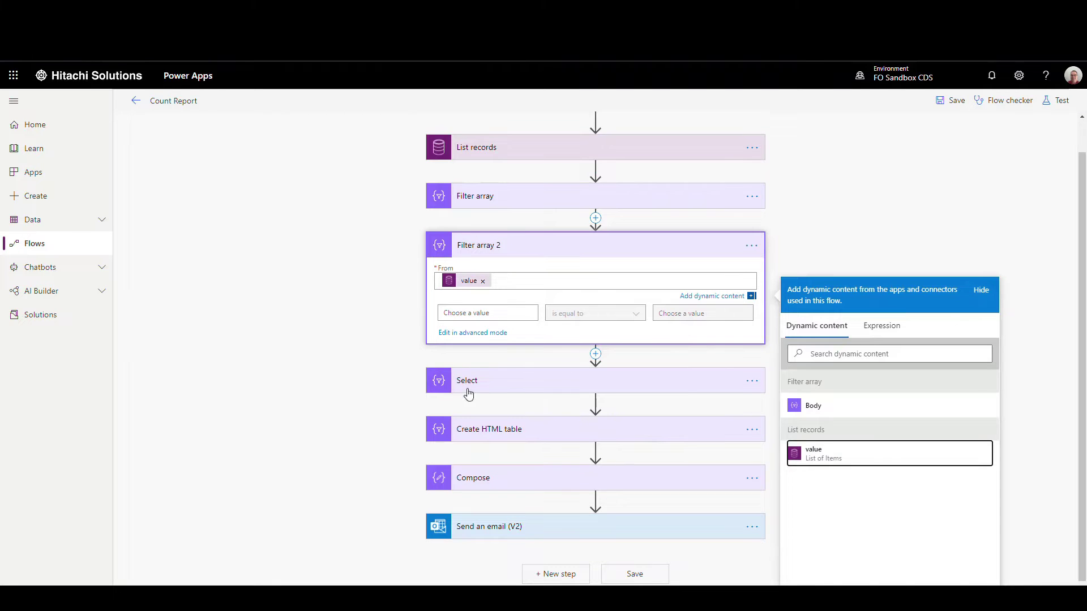
- Set its condition to Expected quantity is not equal to Counted quantity
click(503, 312)
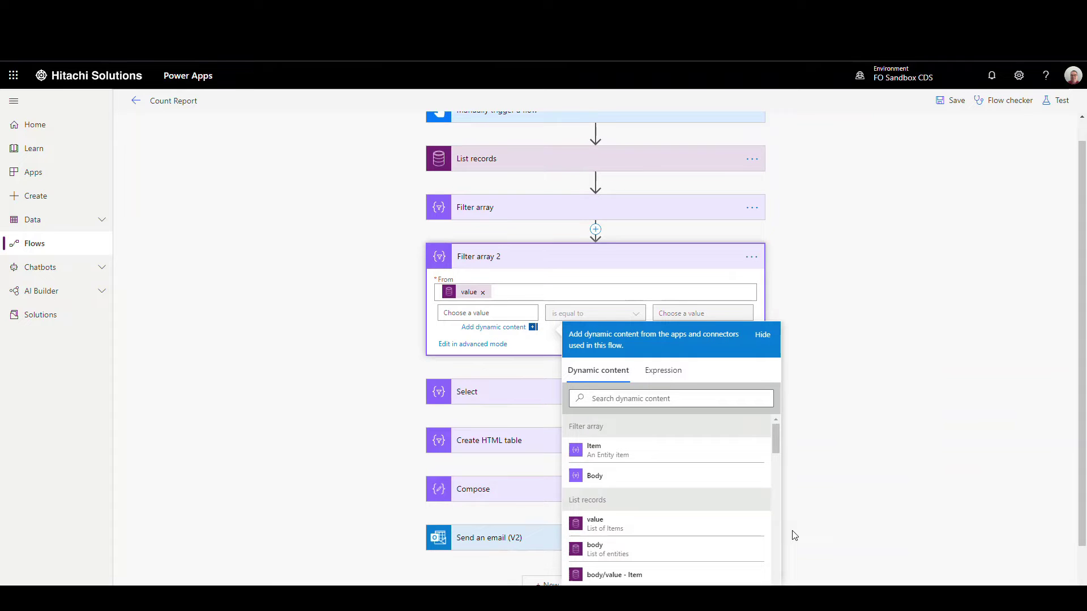
click(625, 398)
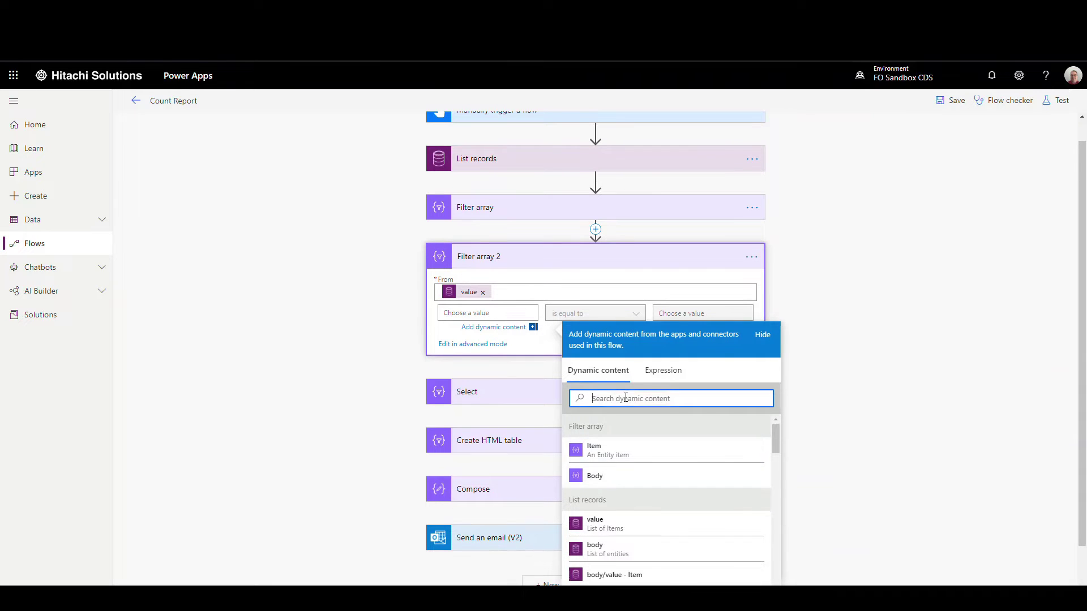
text(expec)
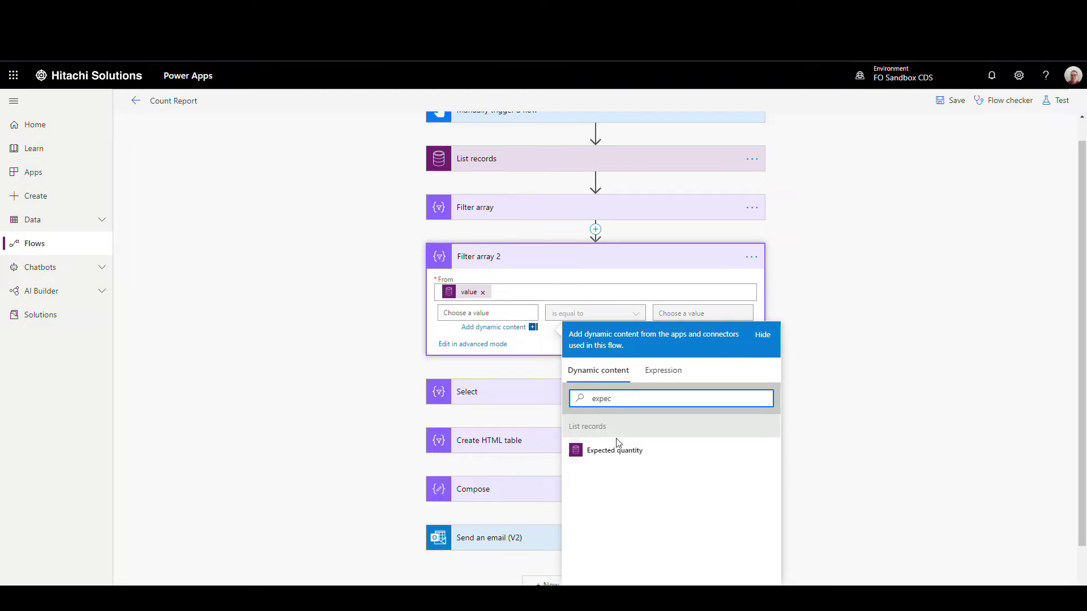
click(607, 456)
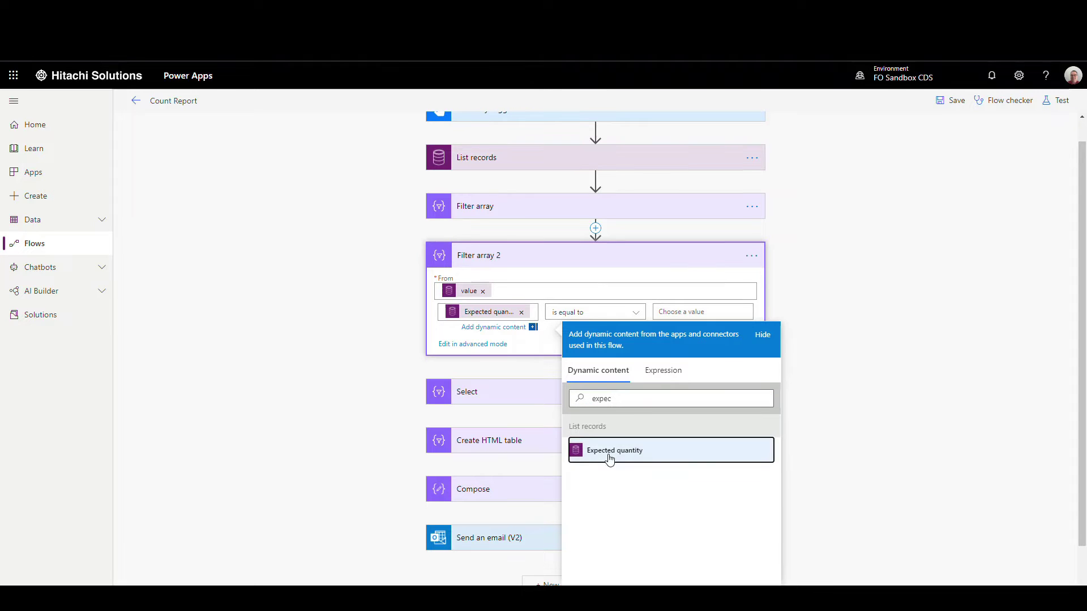
click(611, 315)
click(594, 350)
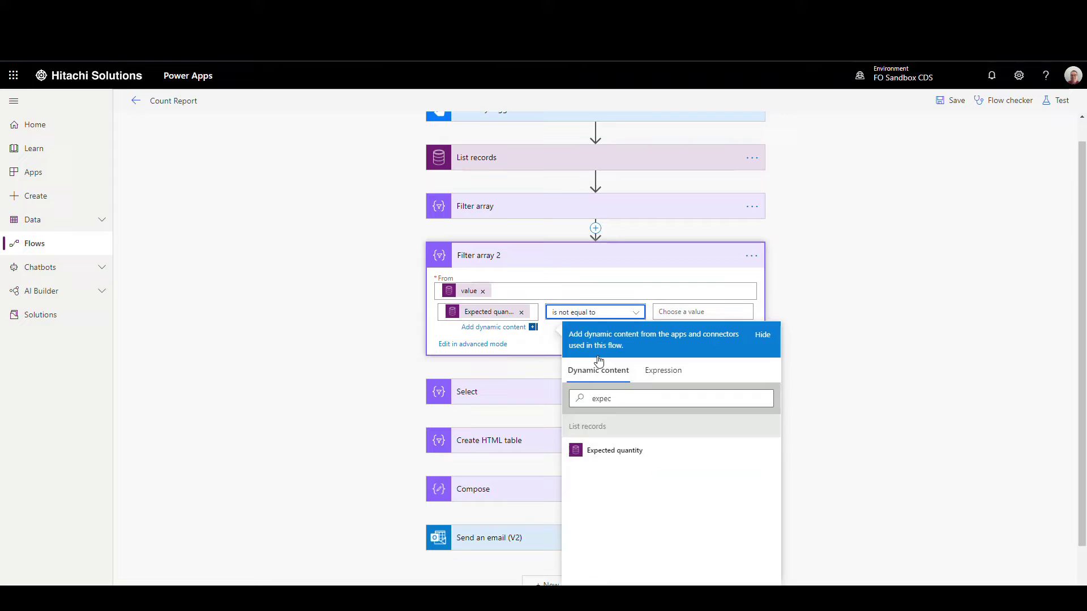
click(679, 312)
click(826, 397)
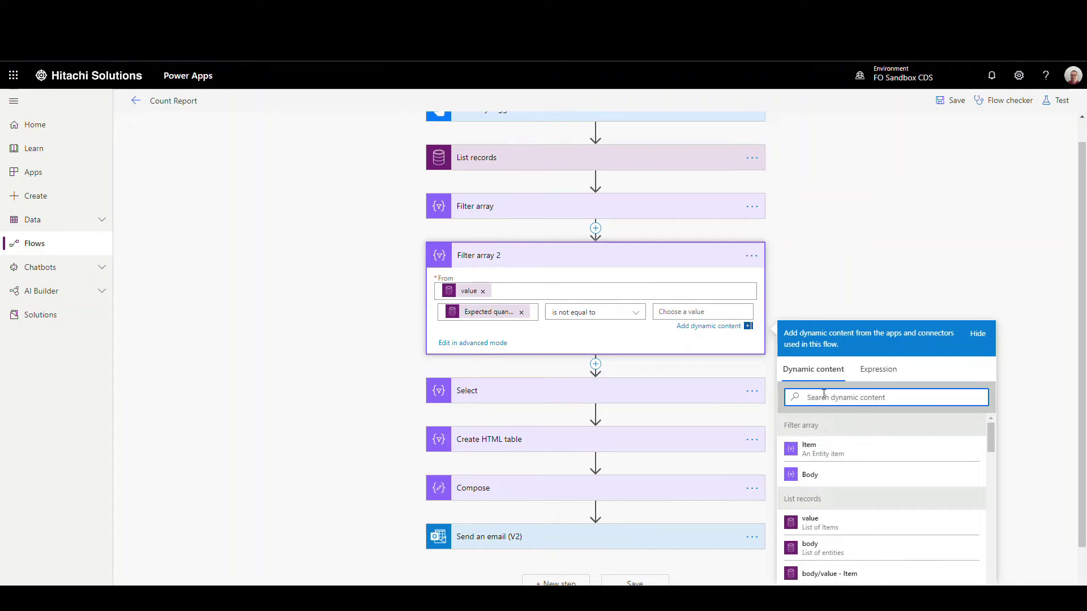
text(counted)
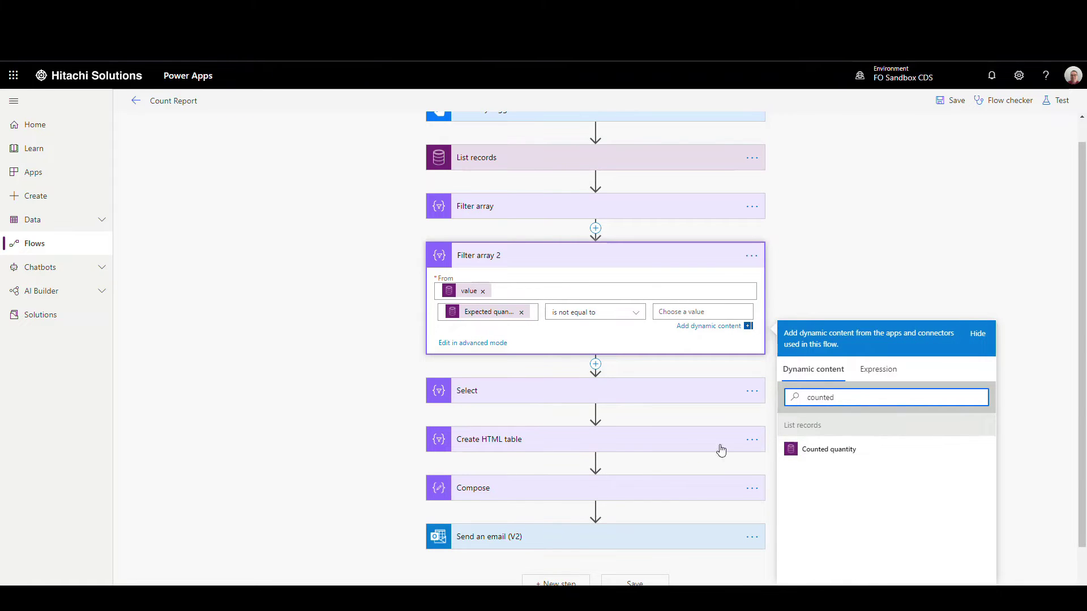
click(830, 450)
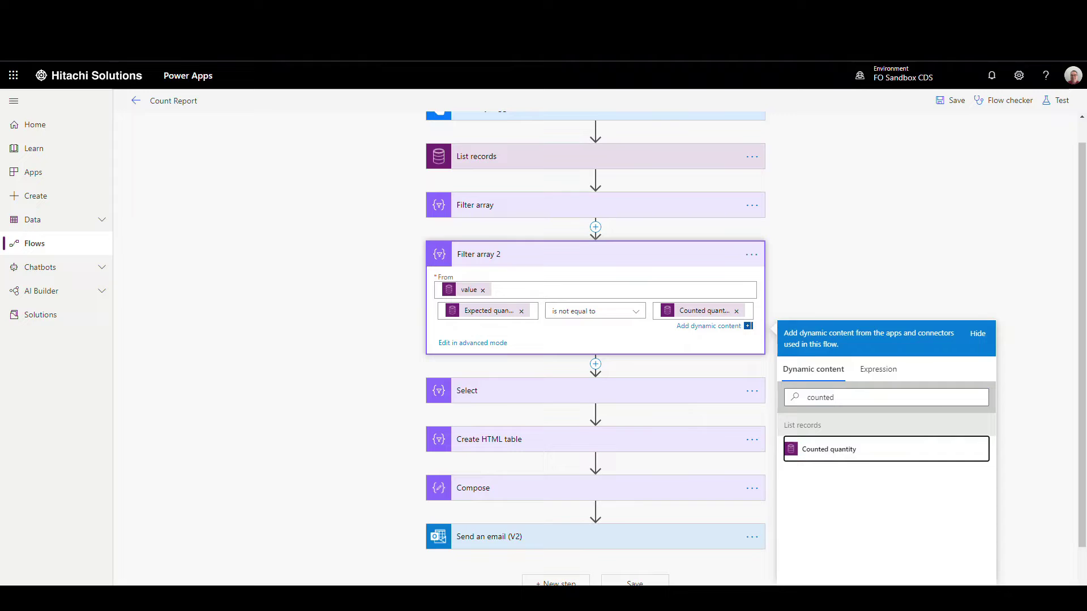
- Switch the condition to advanced mode and copy the resulting expression
click(477, 343)
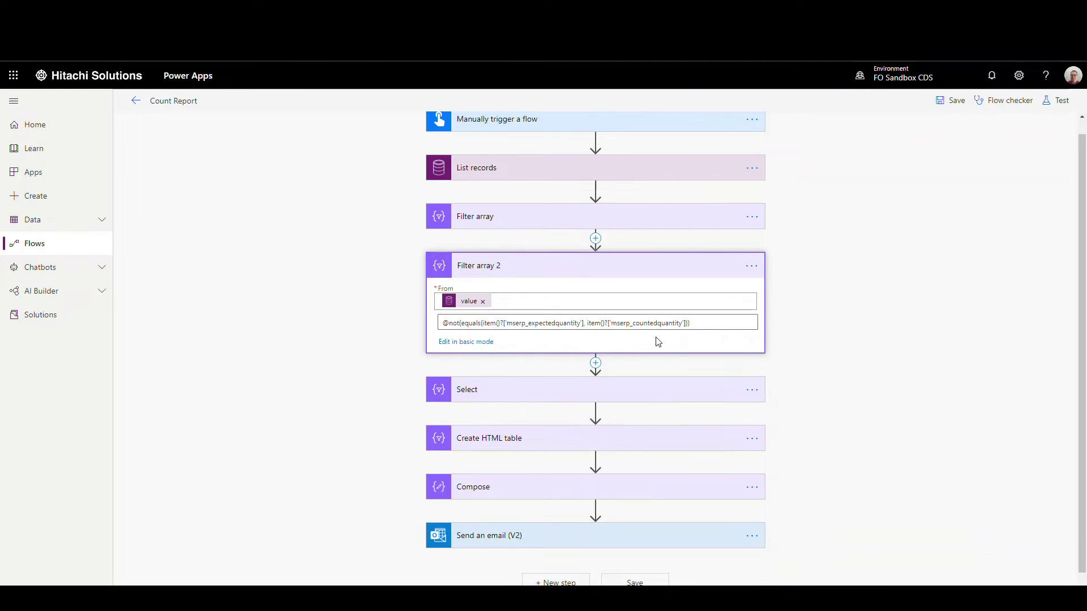
drag(689, 323, 443, 324)
right_click(500, 324)
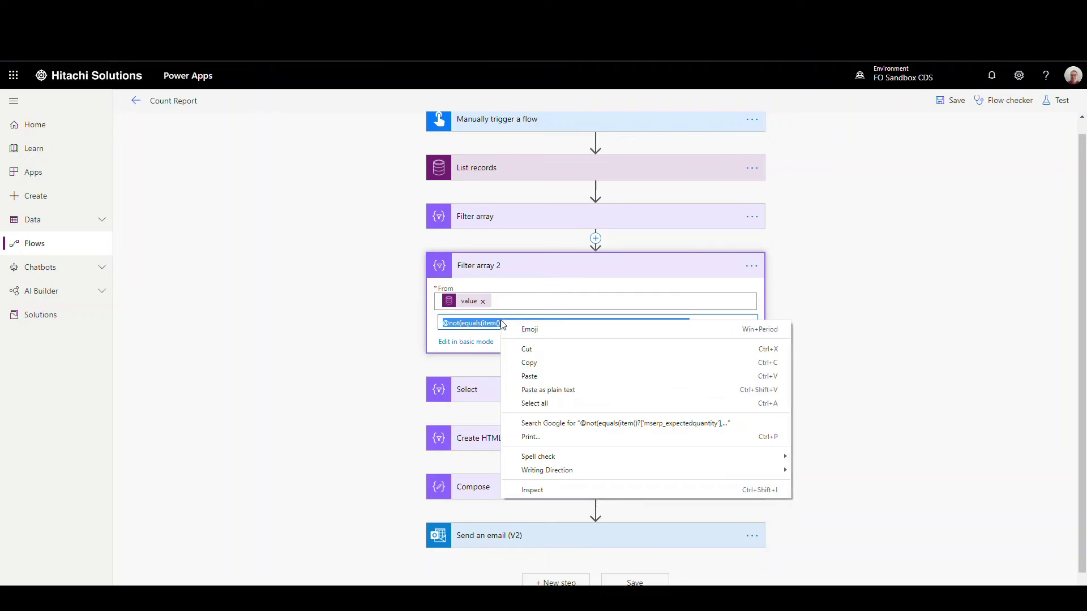
click(547, 363)
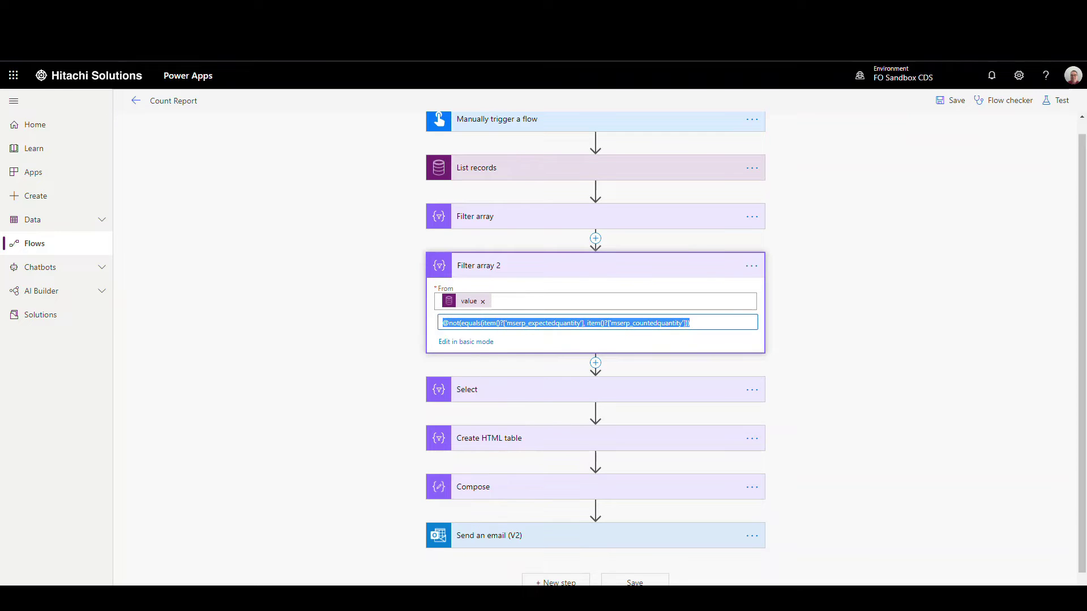
- Paste the copied filter expression into Notepad and return to the flow
key(ctrl+v)
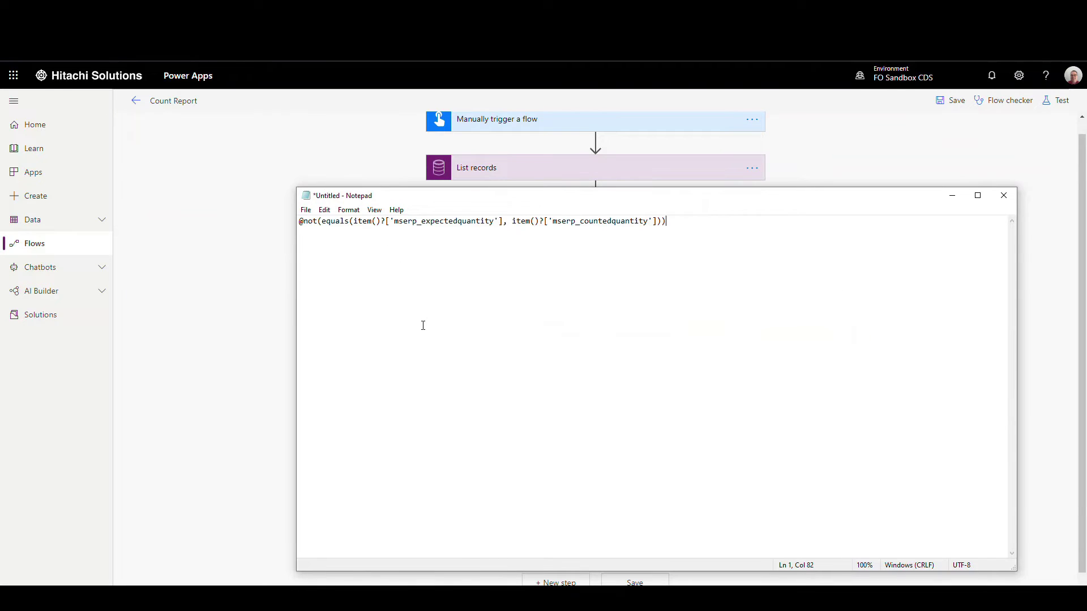
drag(726, 206, 621, 234)
key(alt+Tab)
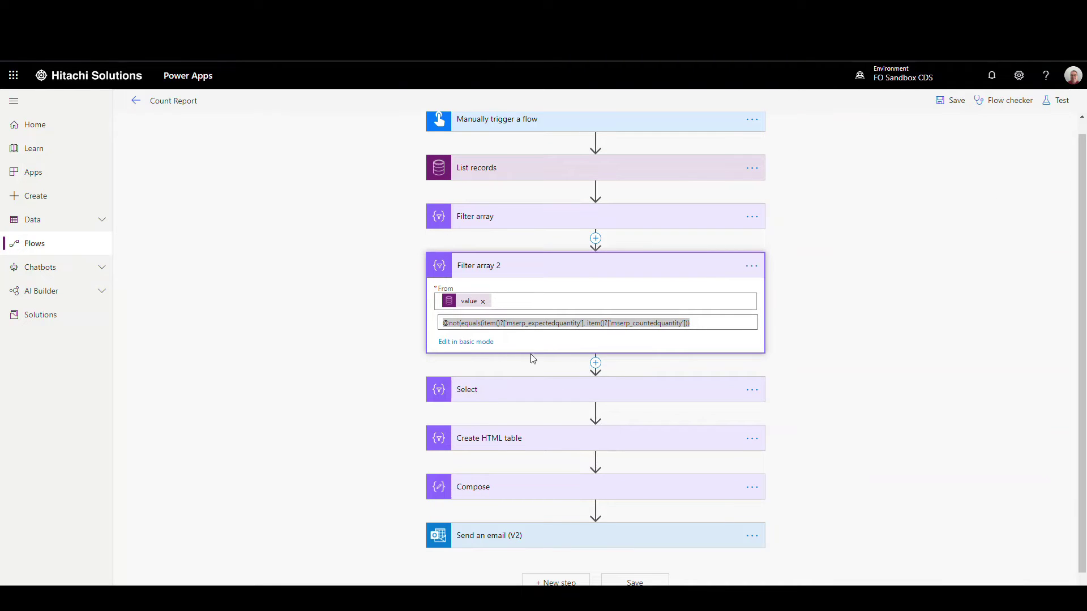
- In basic mode, replace Expected quantity with Closed work and clear the Counted quantity value
click(457, 342)
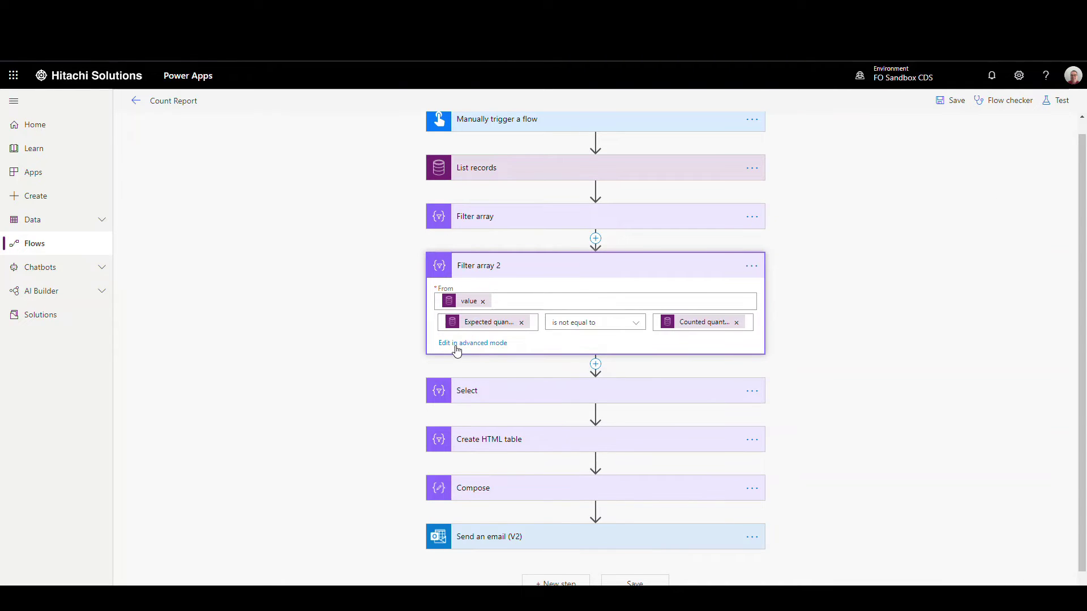
click(524, 323)
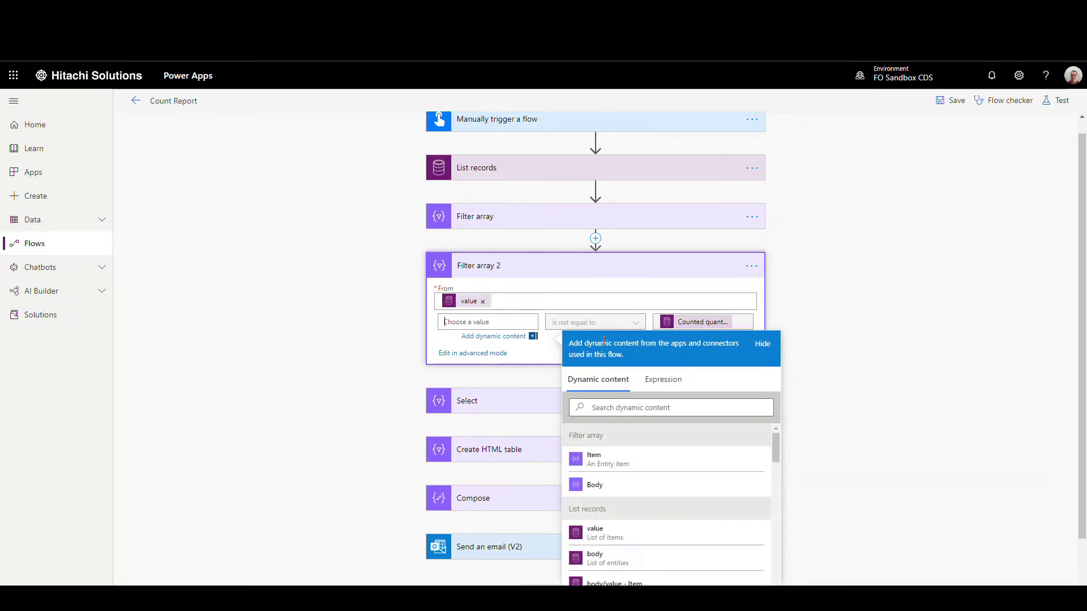
click(724, 325)
click(496, 322)
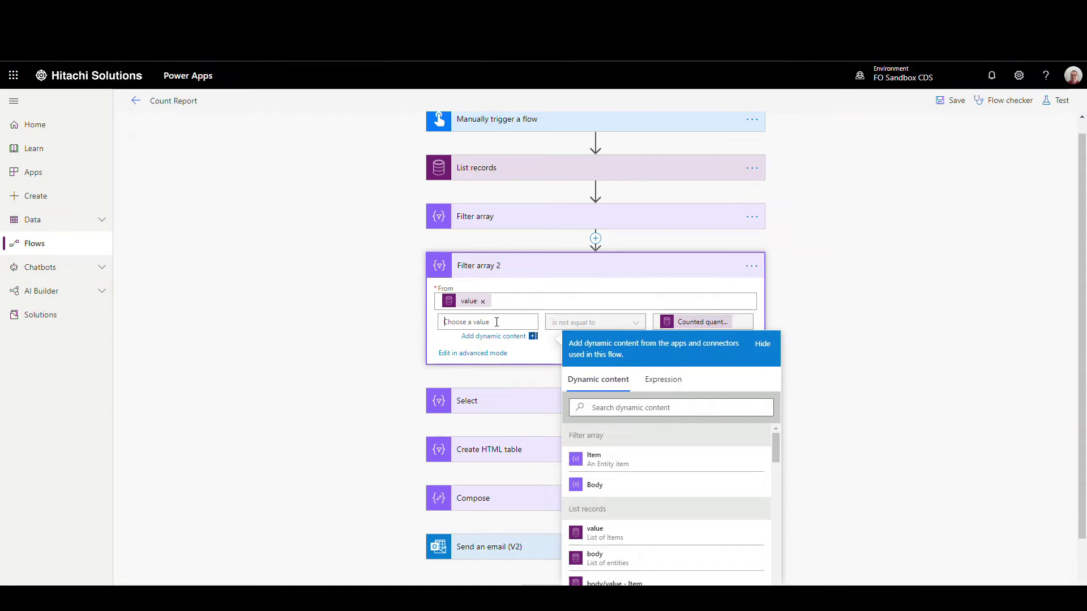
click(611, 406)
text(closed)
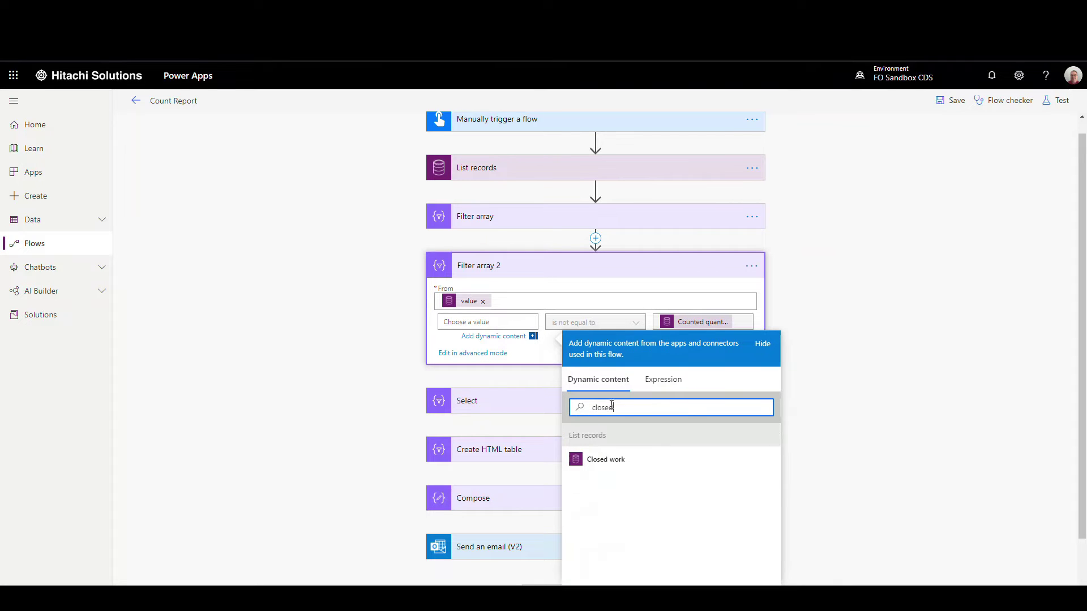
click(608, 459)
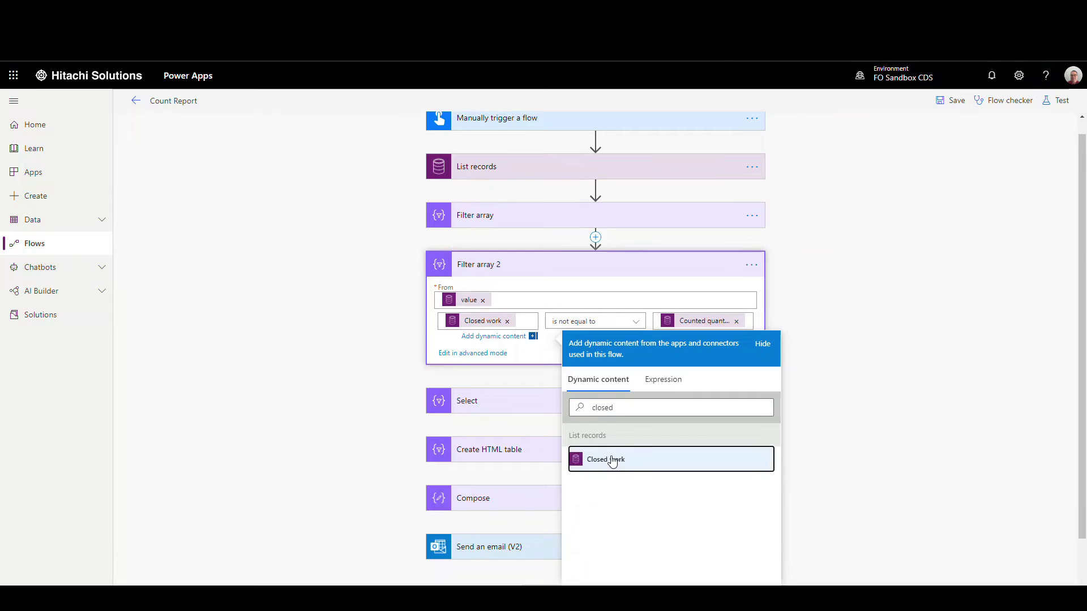
click(743, 324)
click(736, 321)
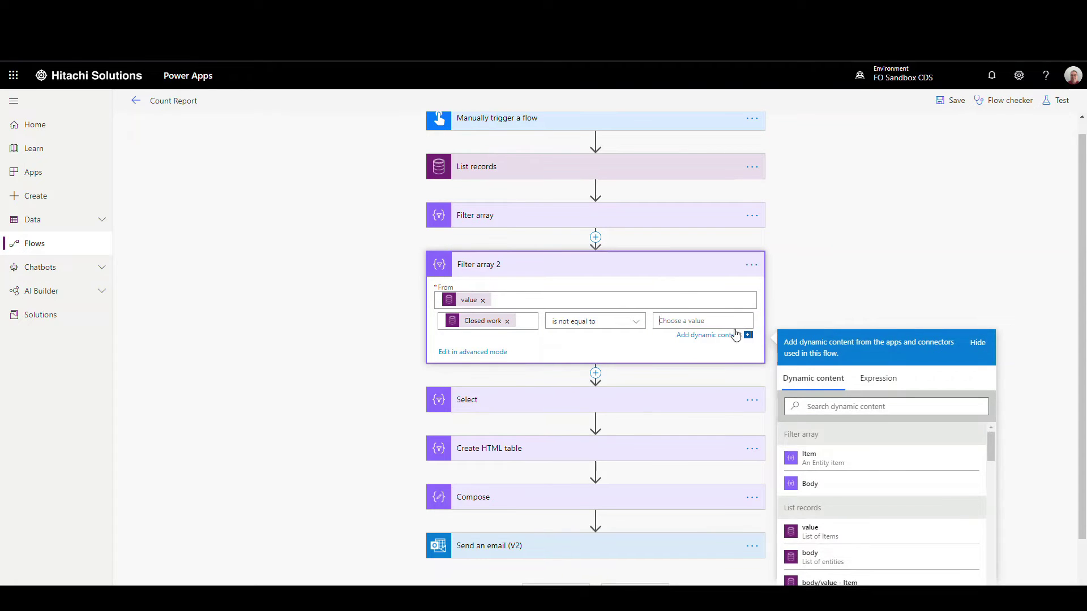
- Enter formatDateTime(addDays(utcNow(),-7)) as the expression compared against Closed work
click(888, 379)
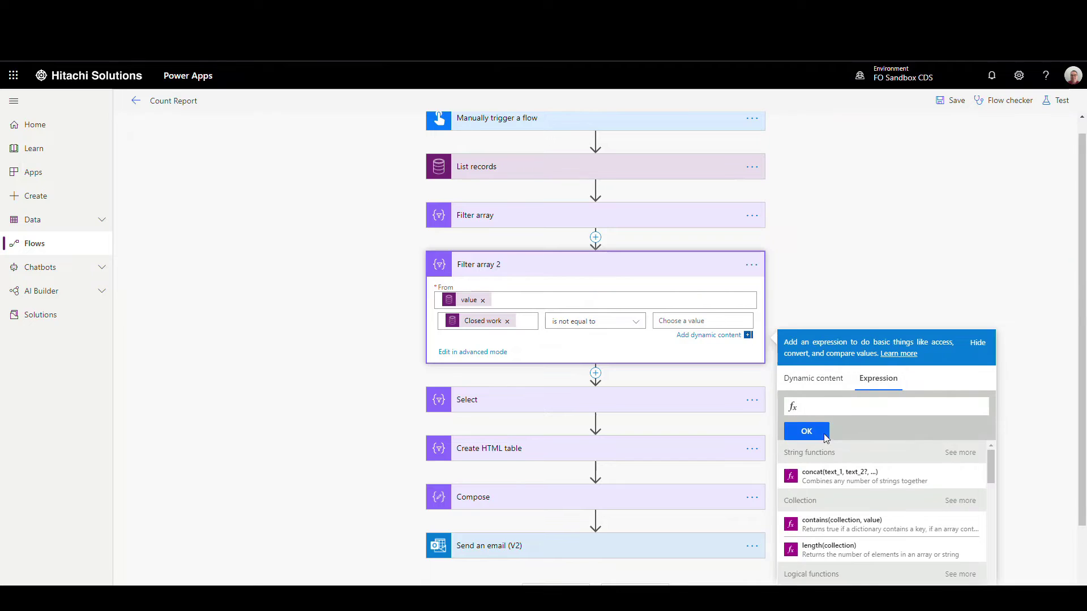
text(format)
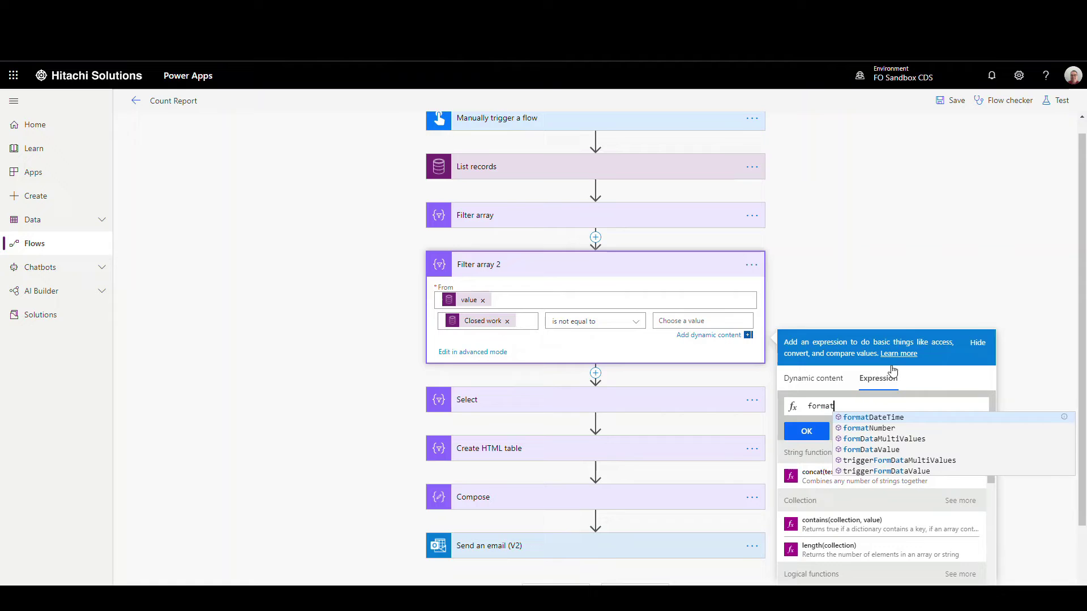
click(885, 420)
text(()
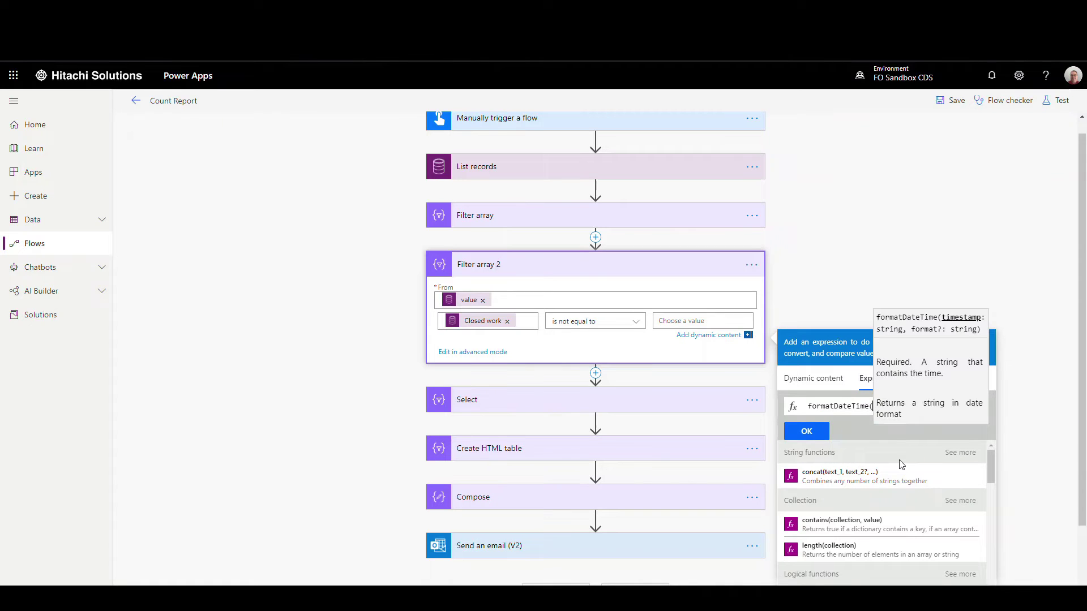
text(add)
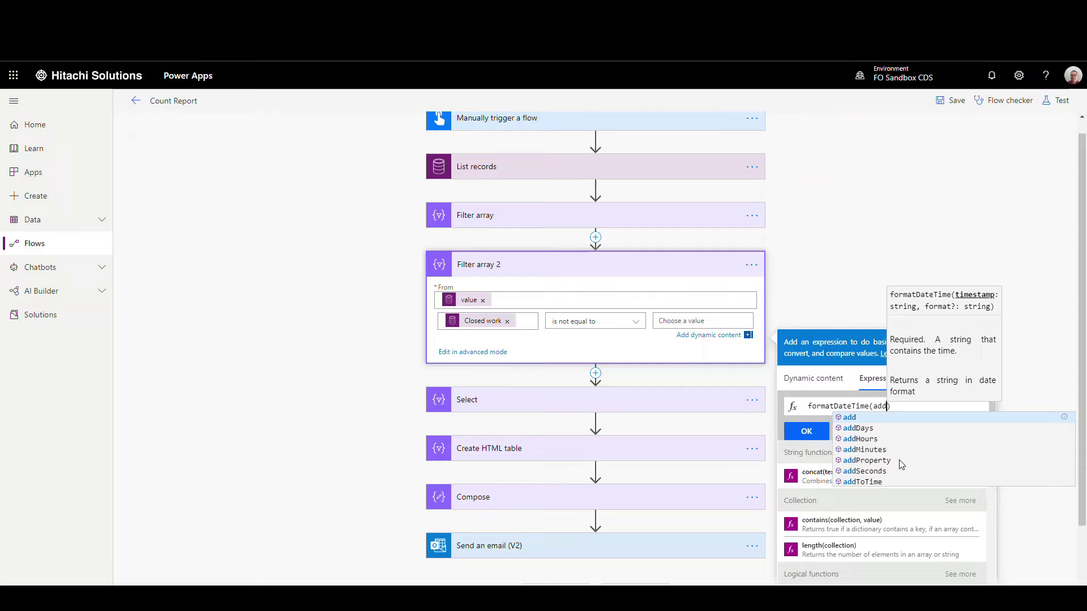
click(854, 430)
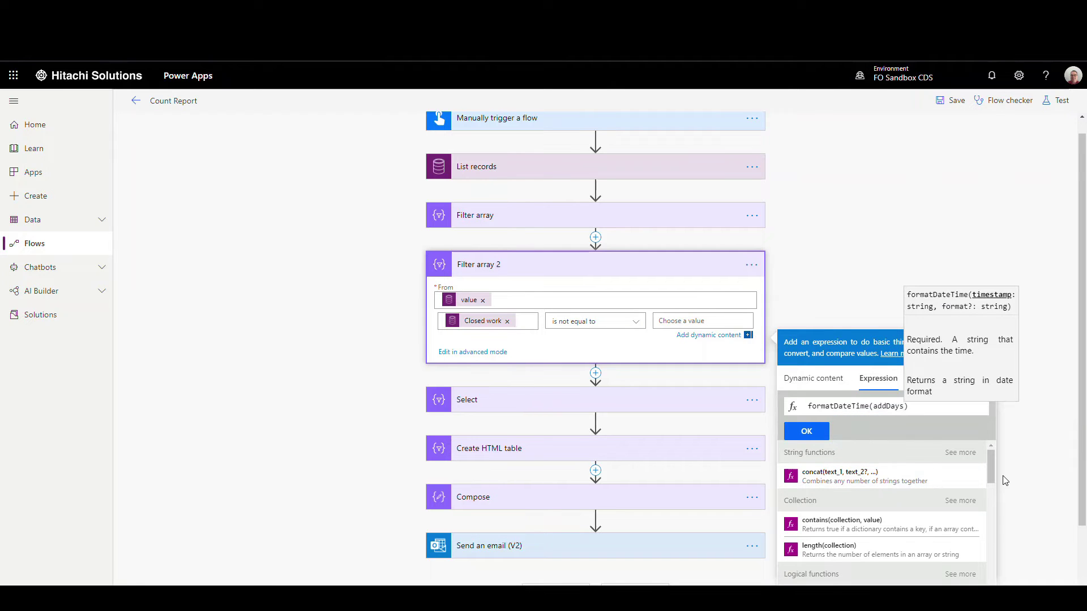
text(()
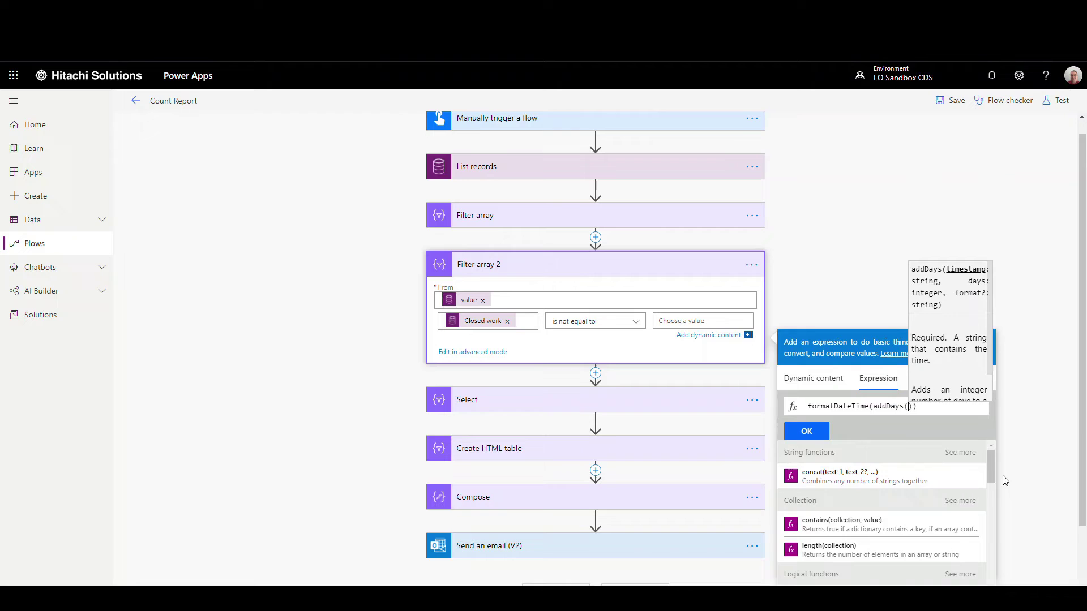
text(Utc)
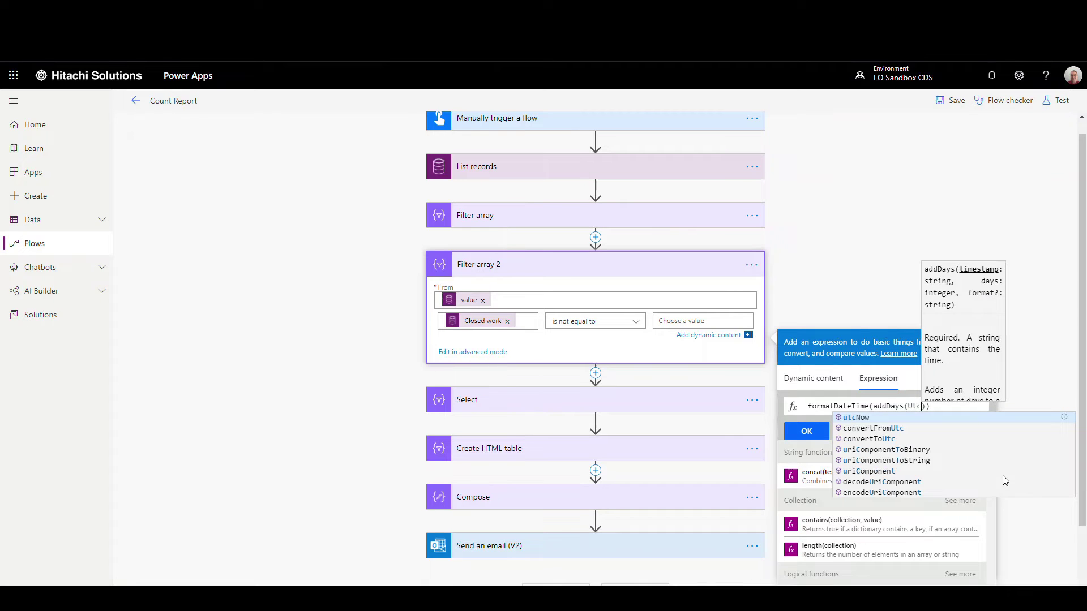
key(Return)
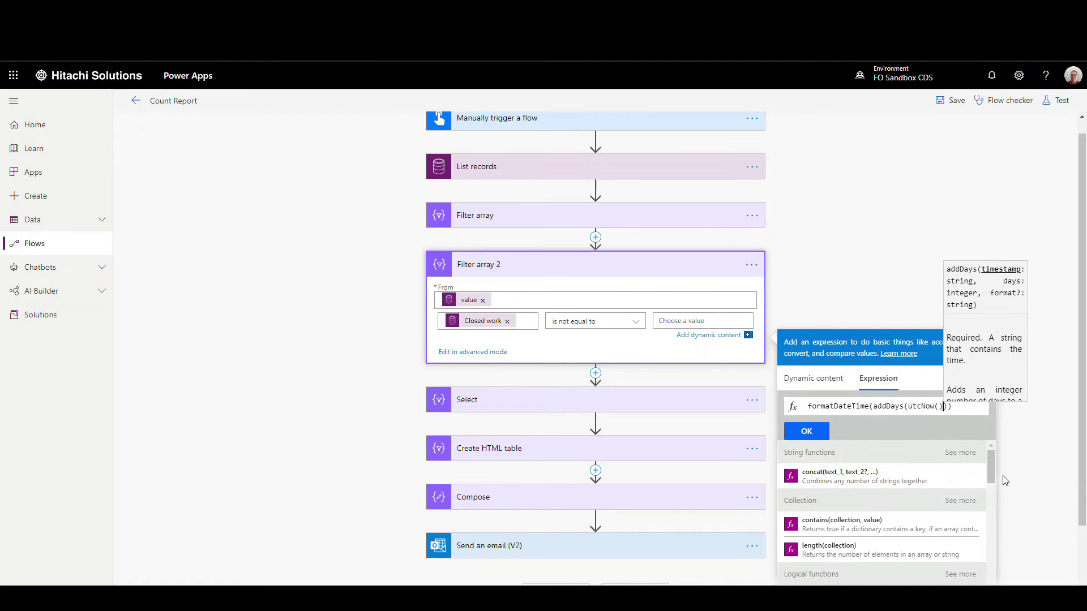
text(,-)
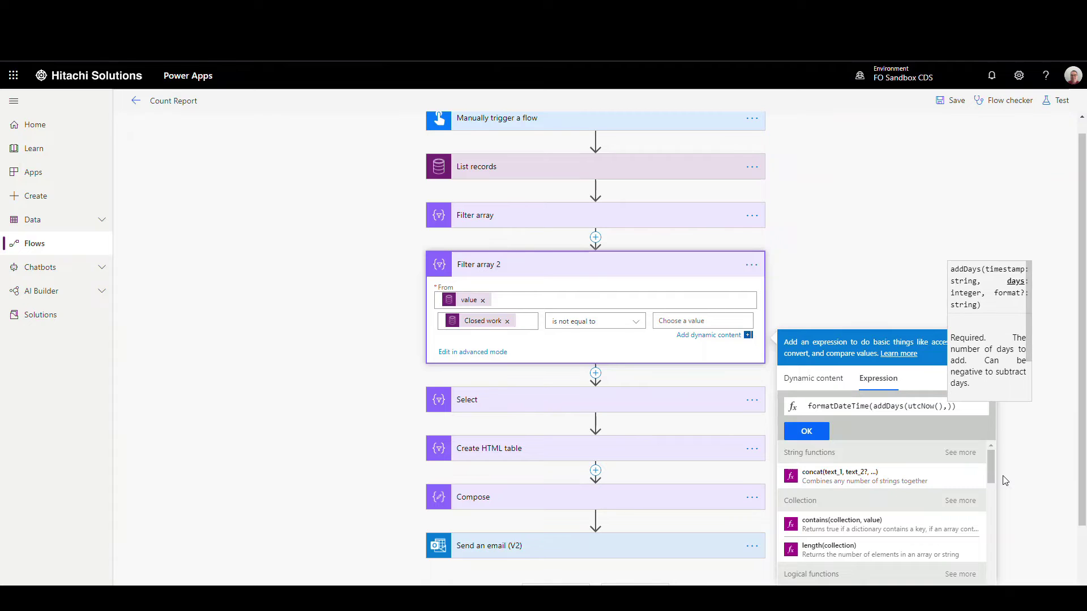
text(7)
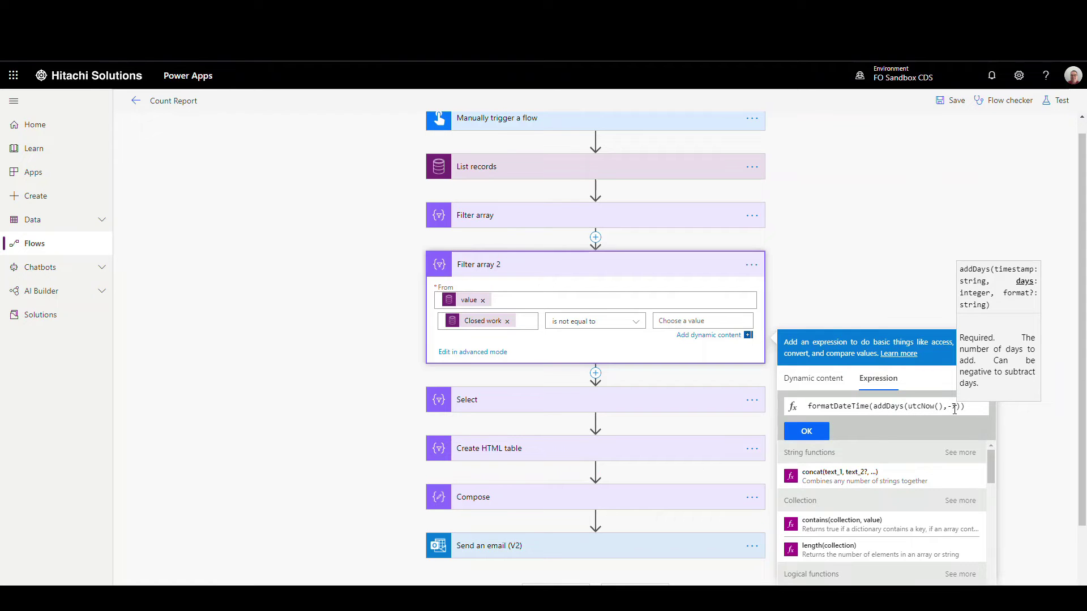
click(714, 322)
click(819, 440)
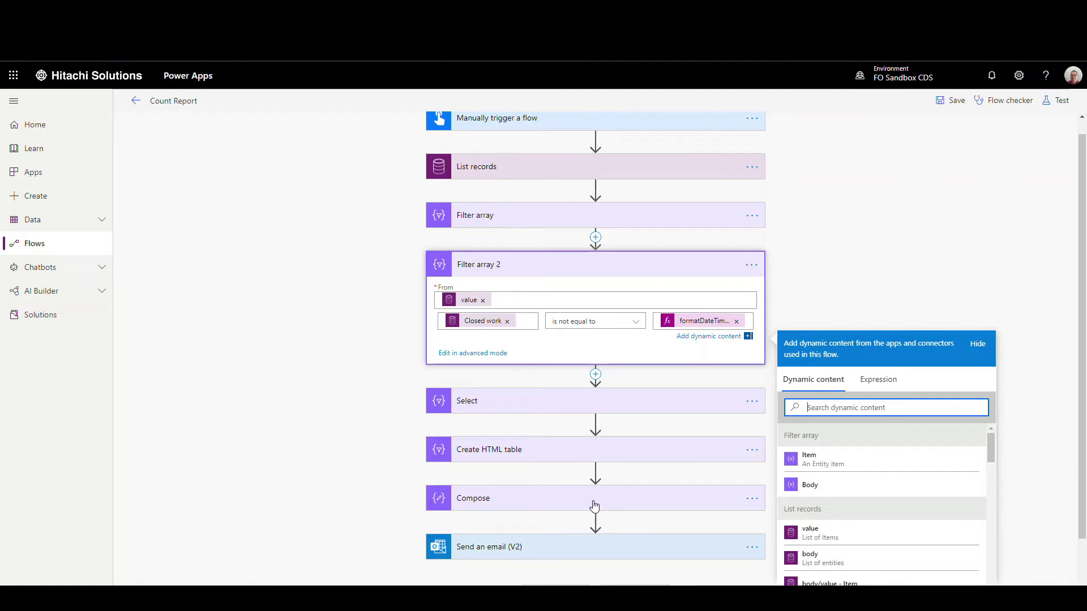
- Copy Filter array 2's advanced-mode closed-date expression and paste it into Notepad
click(473, 354)
drag(723, 333, 430, 334)
right_click(478, 332)
click(517, 370)
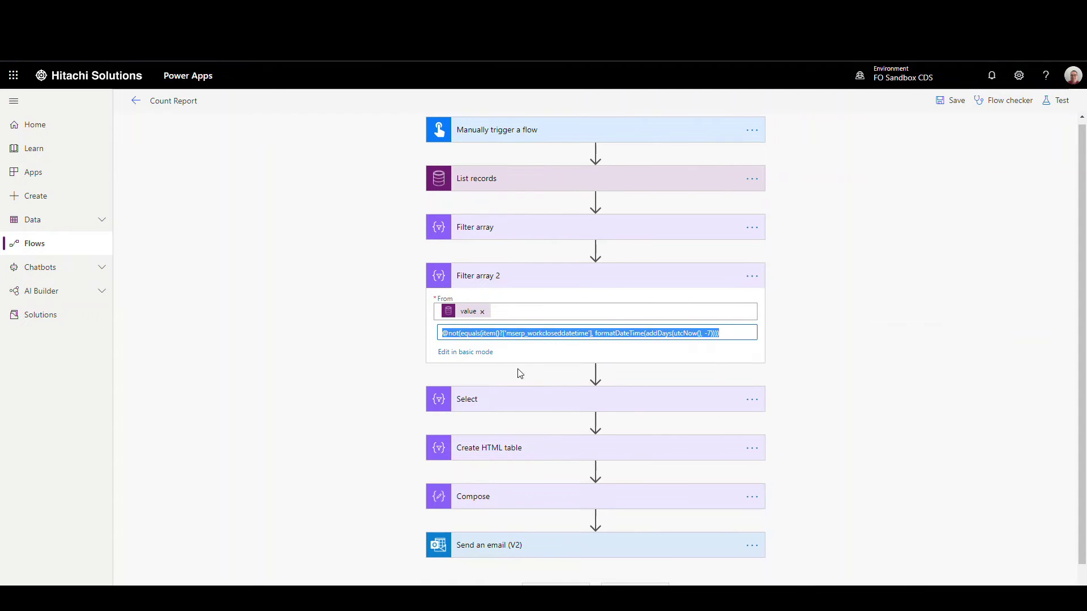
key(alt+Tab)
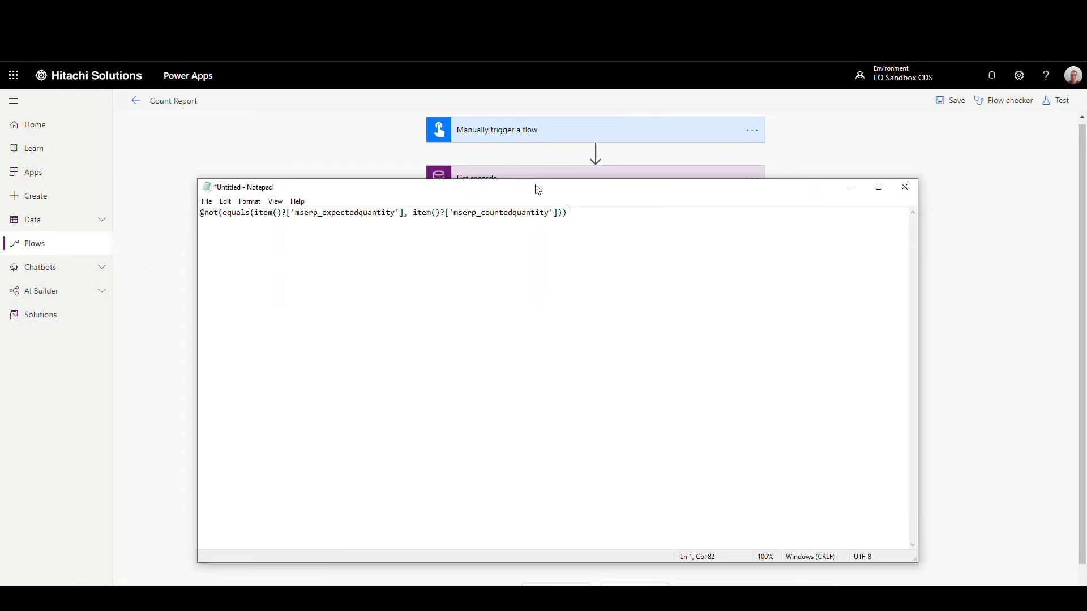
drag(534, 187, 577, 152)
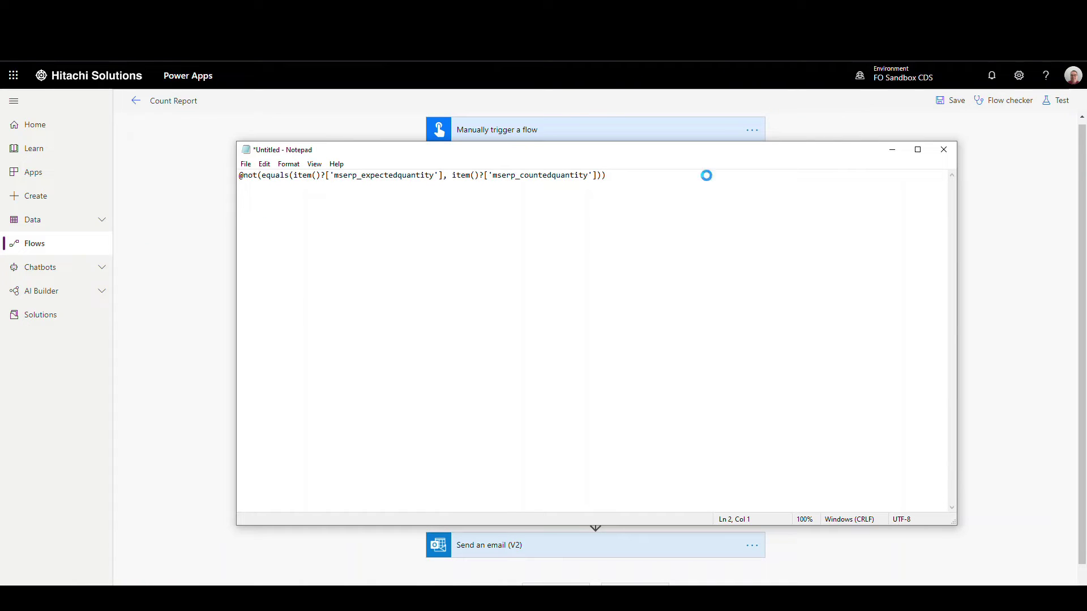
key(ctrl+v)
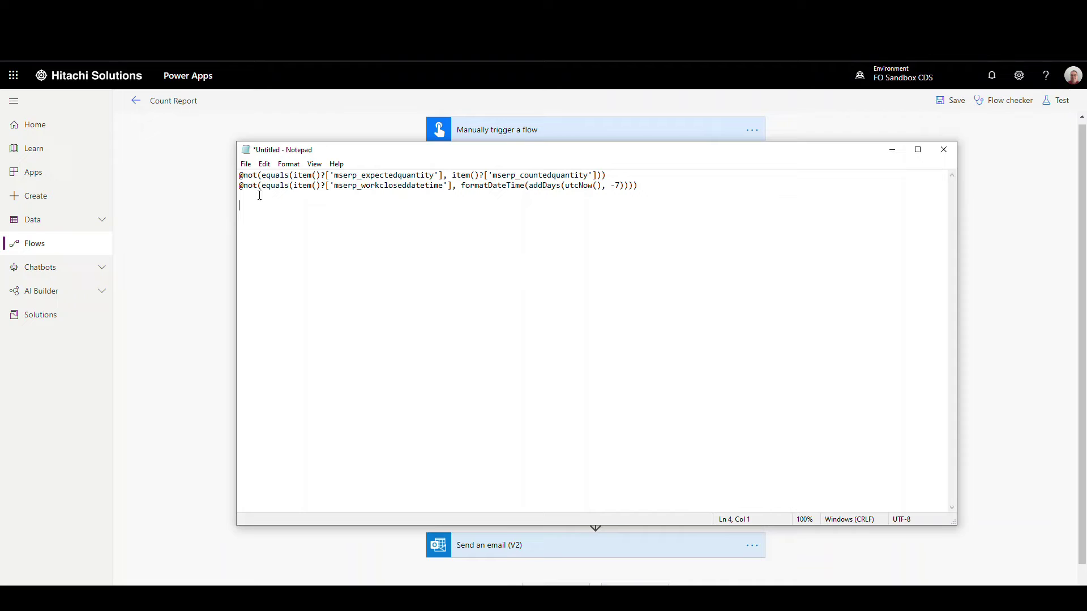
click(240, 176)
key(Delete)
key(Delete)
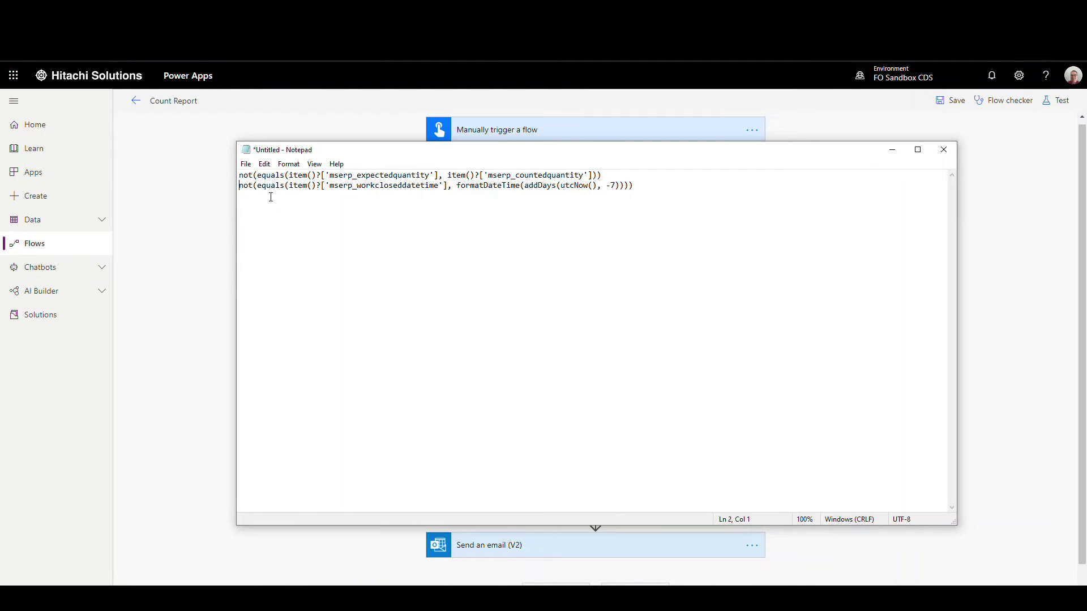
key(End)
text(@and)
drag(634, 182, 177, 170)
key(shift+Down)
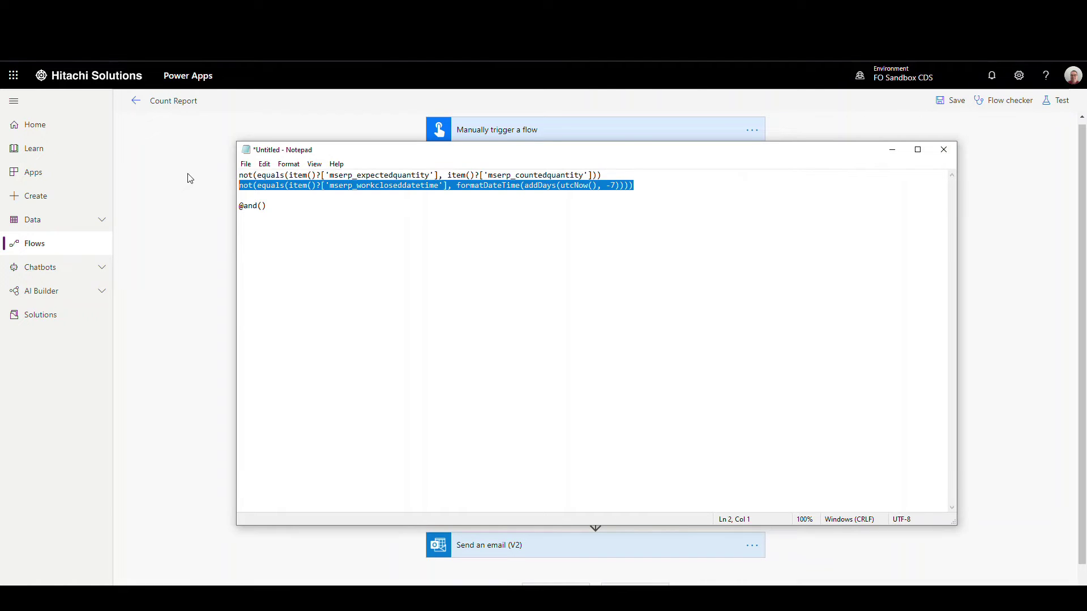
key(Delete)
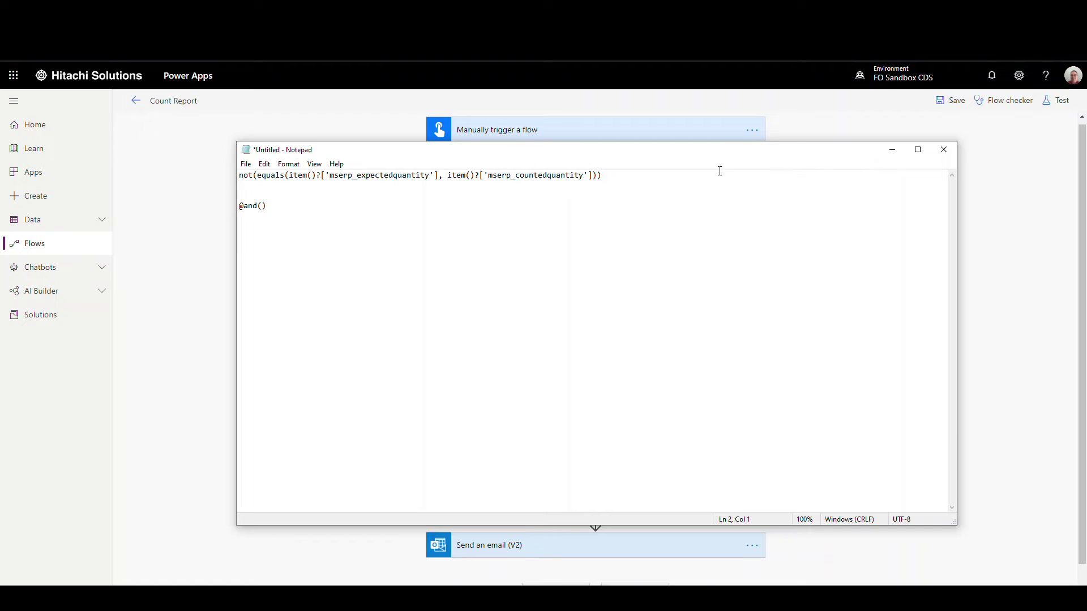
- Change Filter array 2's operator to 'is greater than' in basic mode
key(alt+Tab)
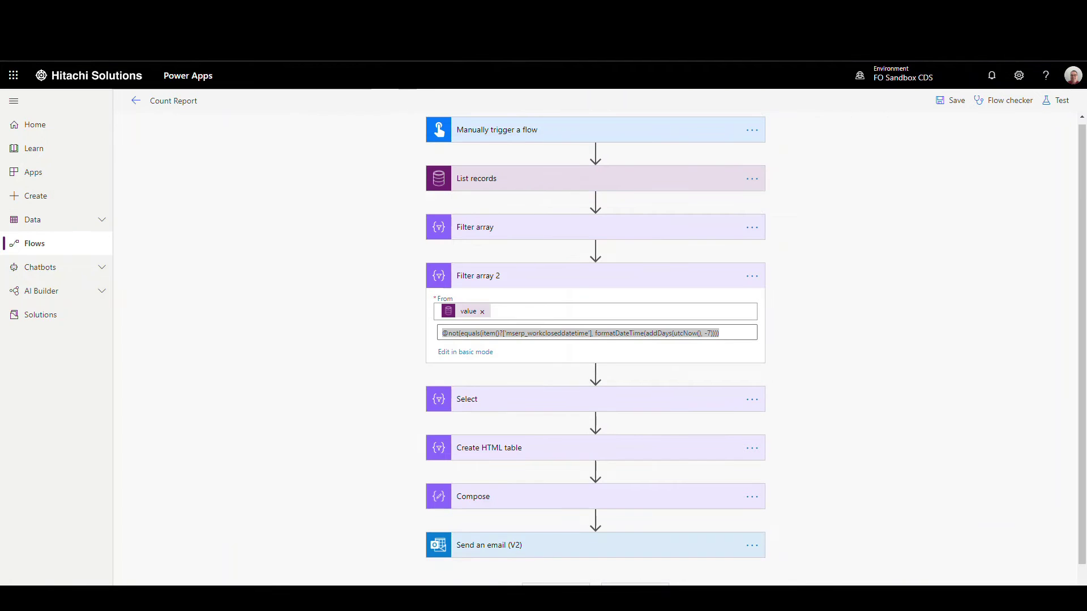
click(460, 353)
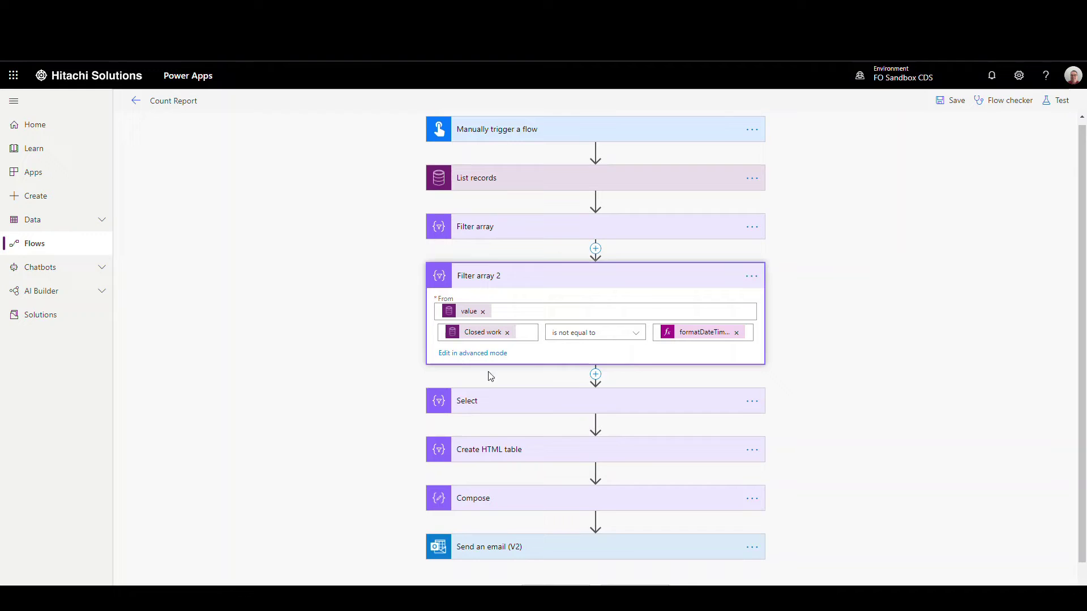
click(635, 334)
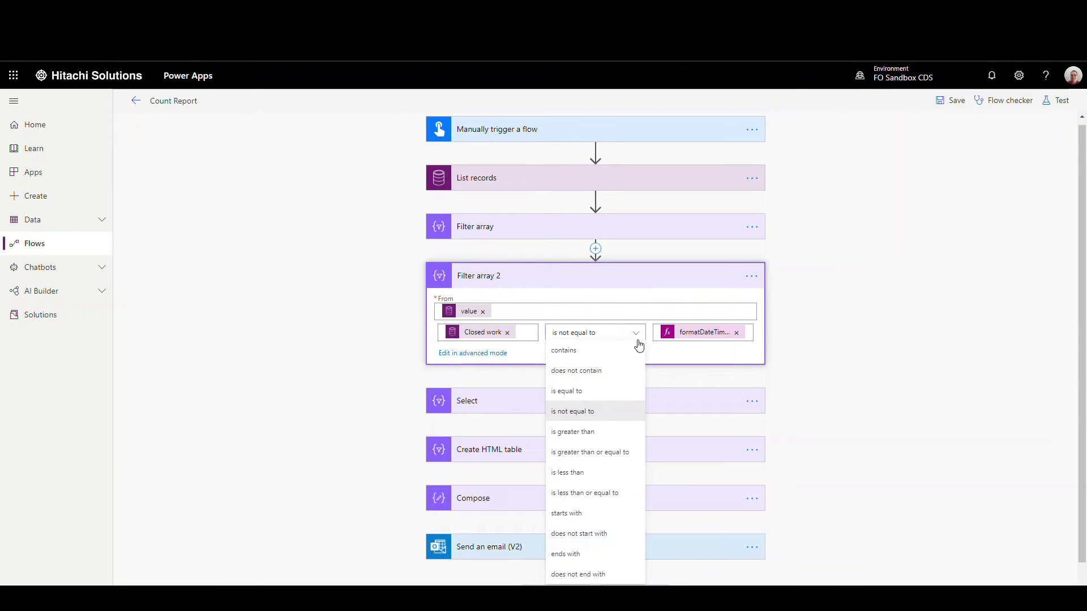
click(586, 433)
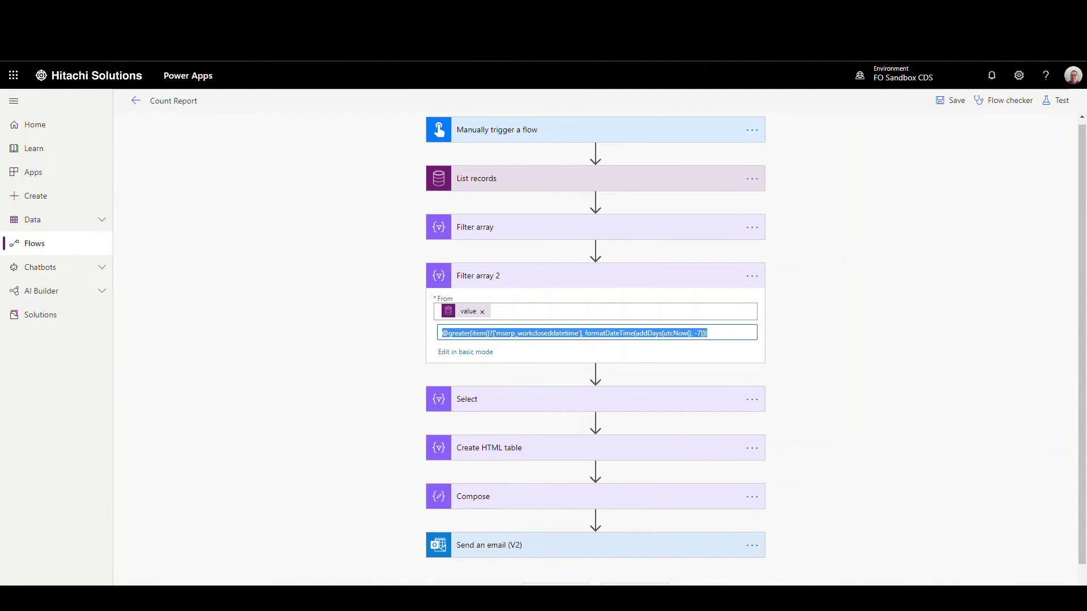
- Paste the greater() closed-date expression into Notepad line 2 without its leading @
key(ctrl+c)
key(alt+Tab)
drag(376, 107, 392, 111)
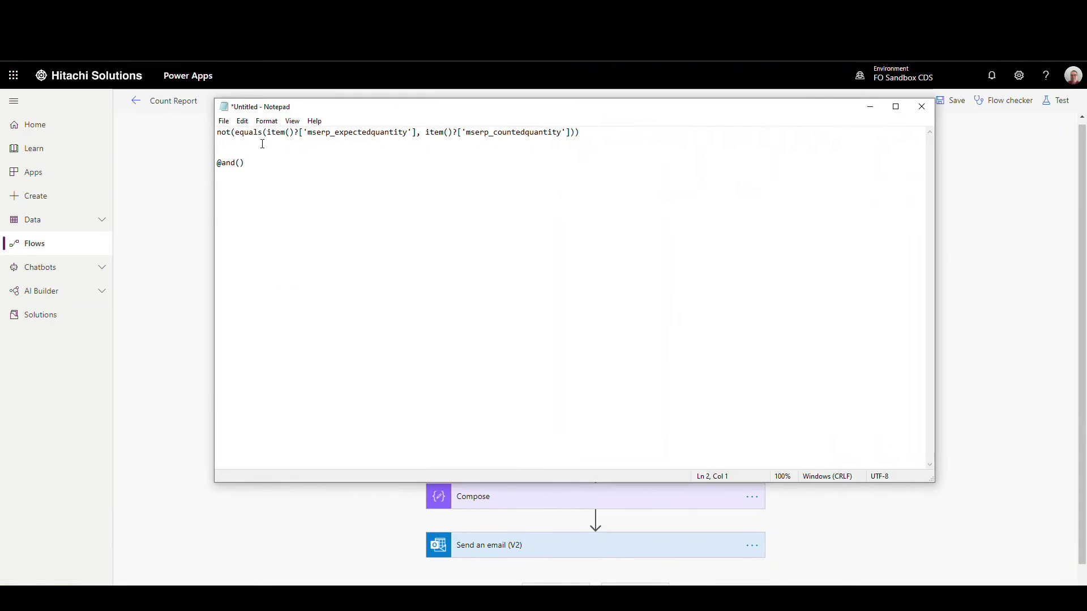
key(ctrl+v)
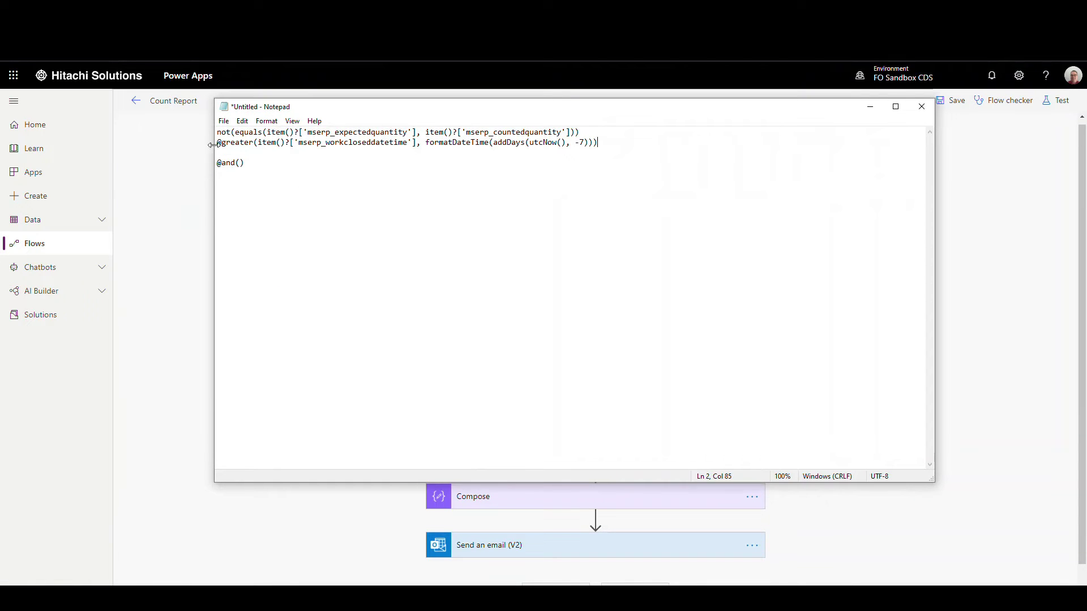
key(BackSpace)
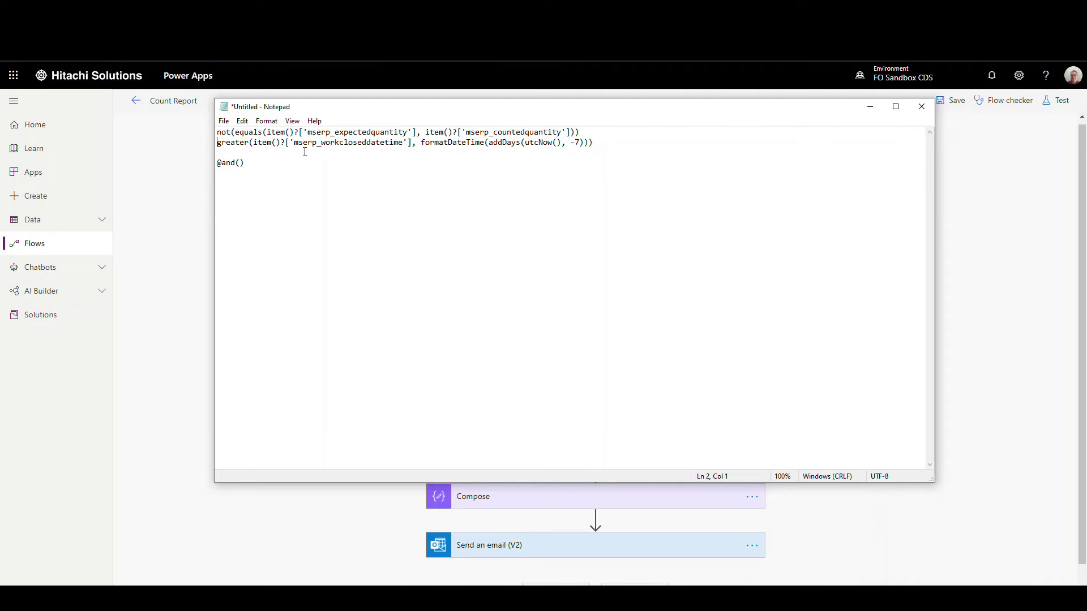
drag(589, 128, 208, 159)
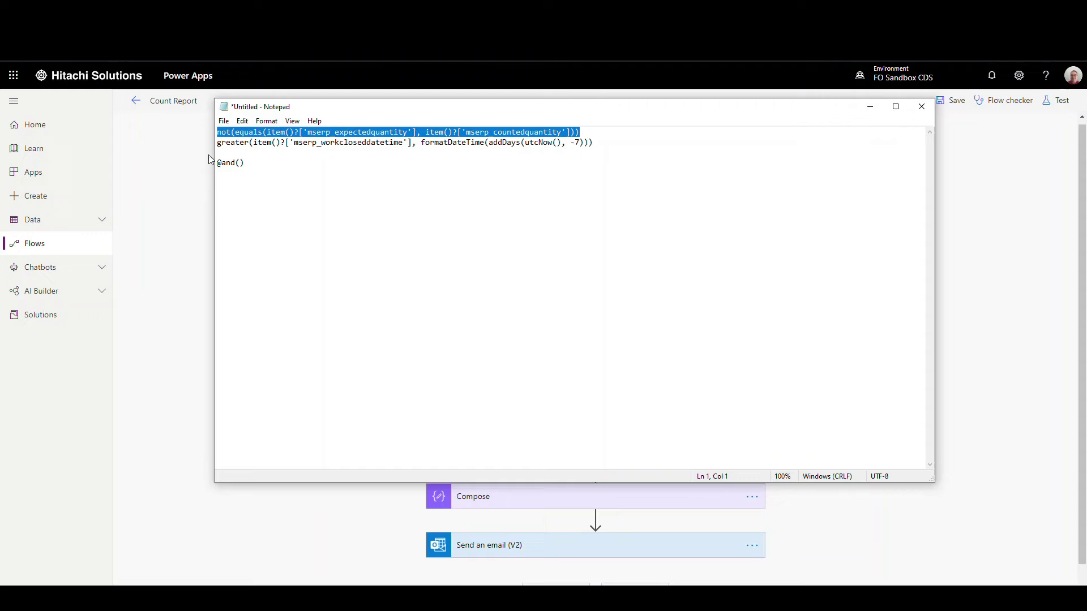
click(240, 163)
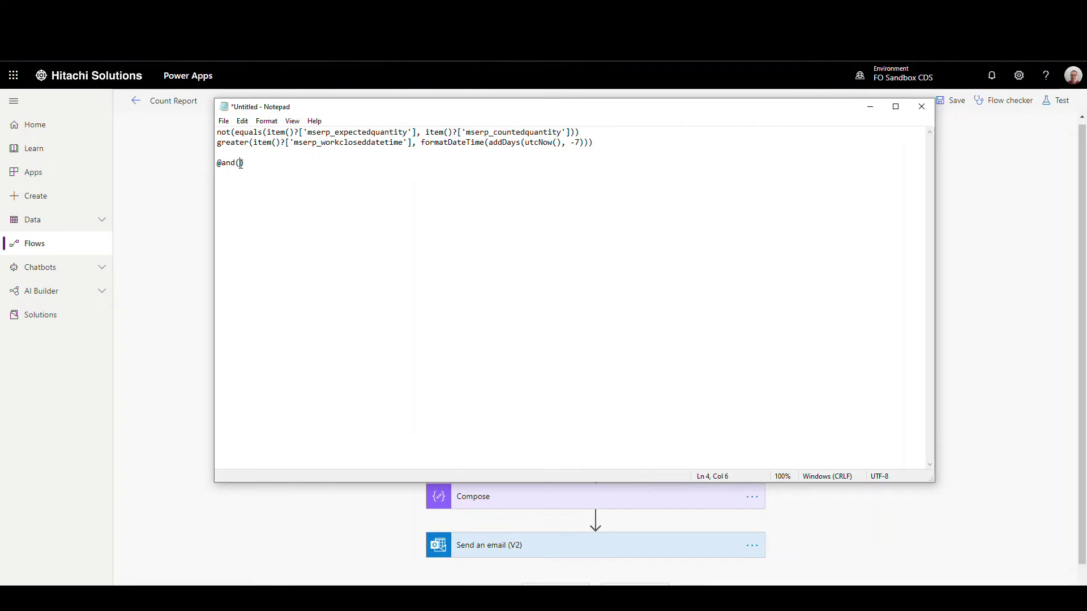
key(ctrl+v)
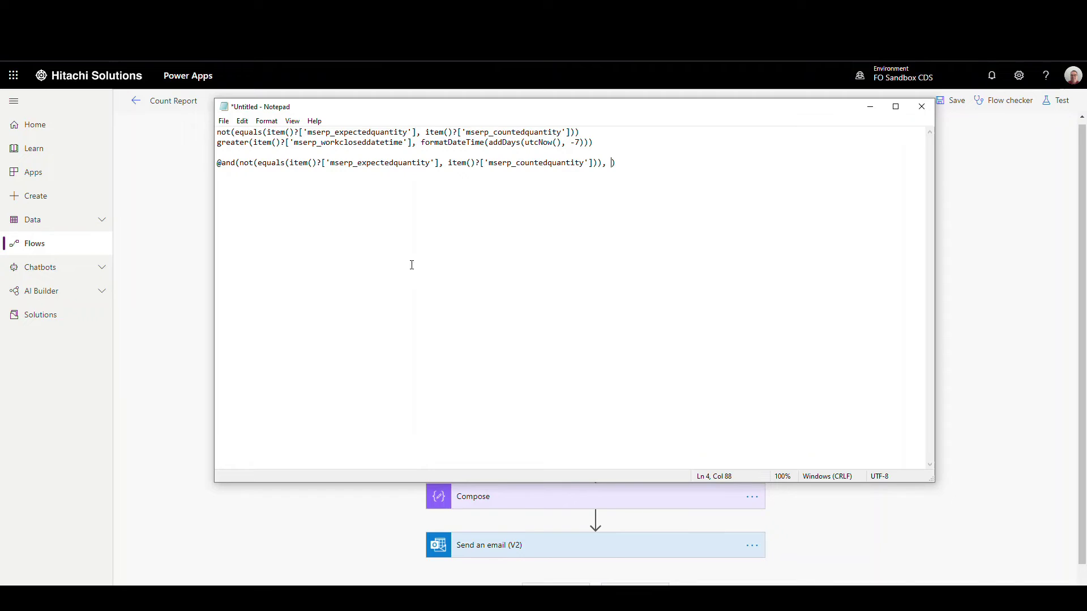
drag(599, 143, 209, 142)
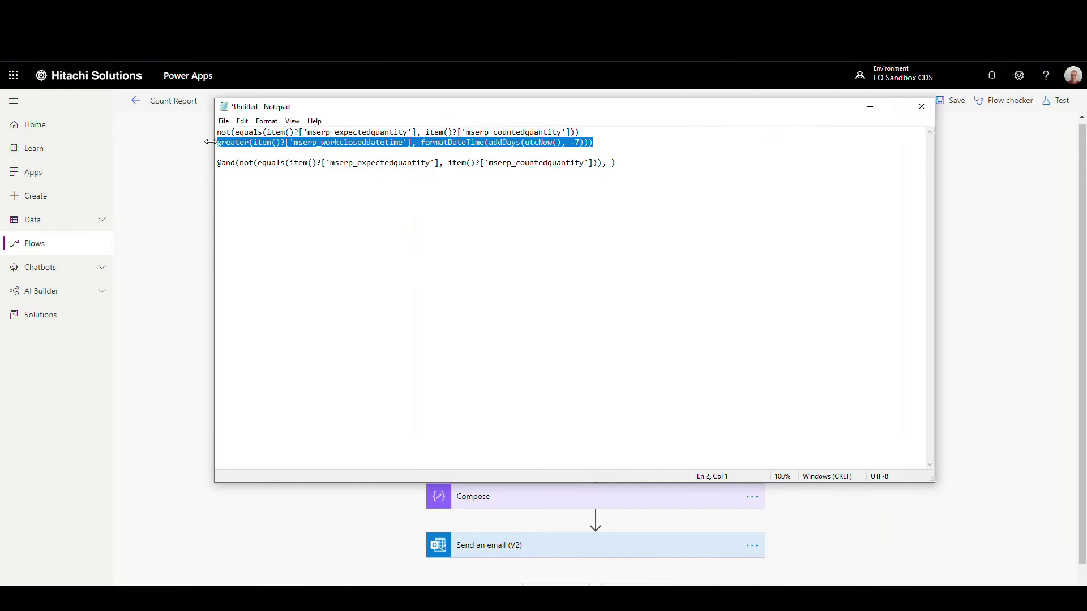
click(612, 163)
key(ctrl+v)
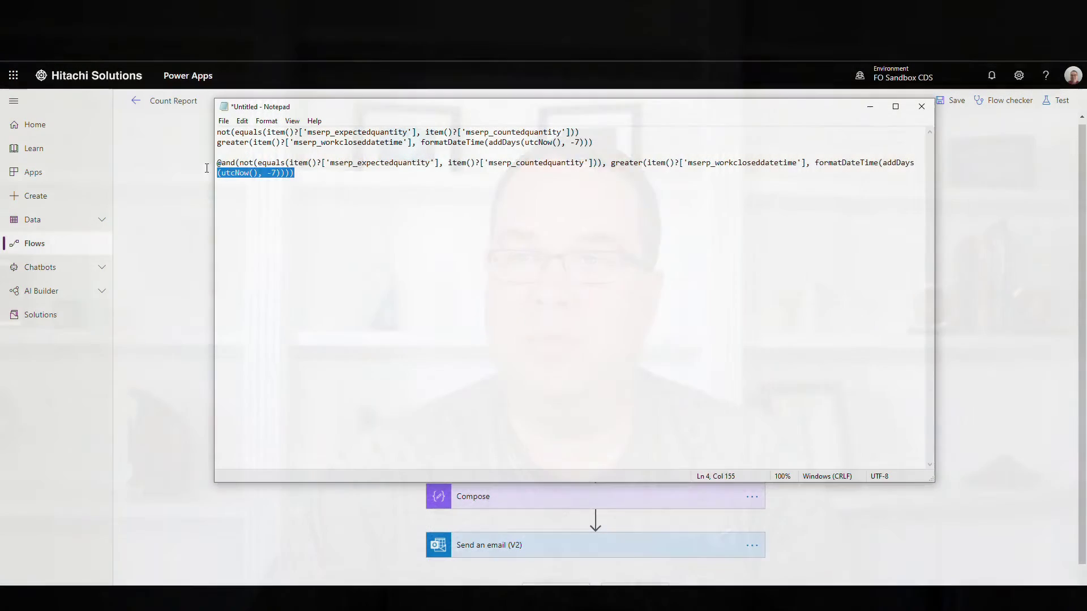
drag(207, 168, 223, 165)
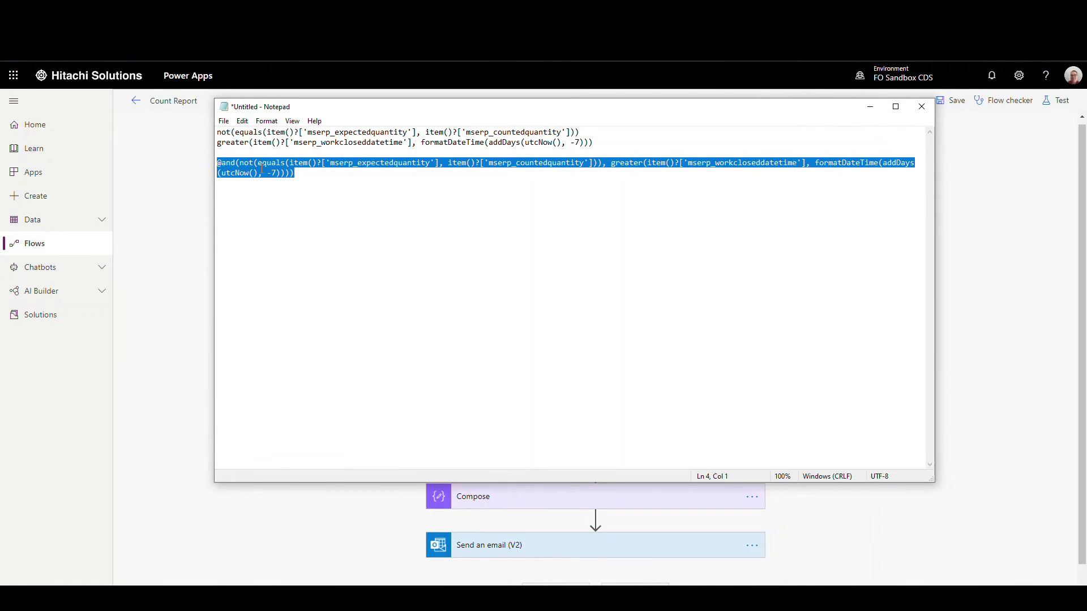
right_click(262, 169)
click(308, 205)
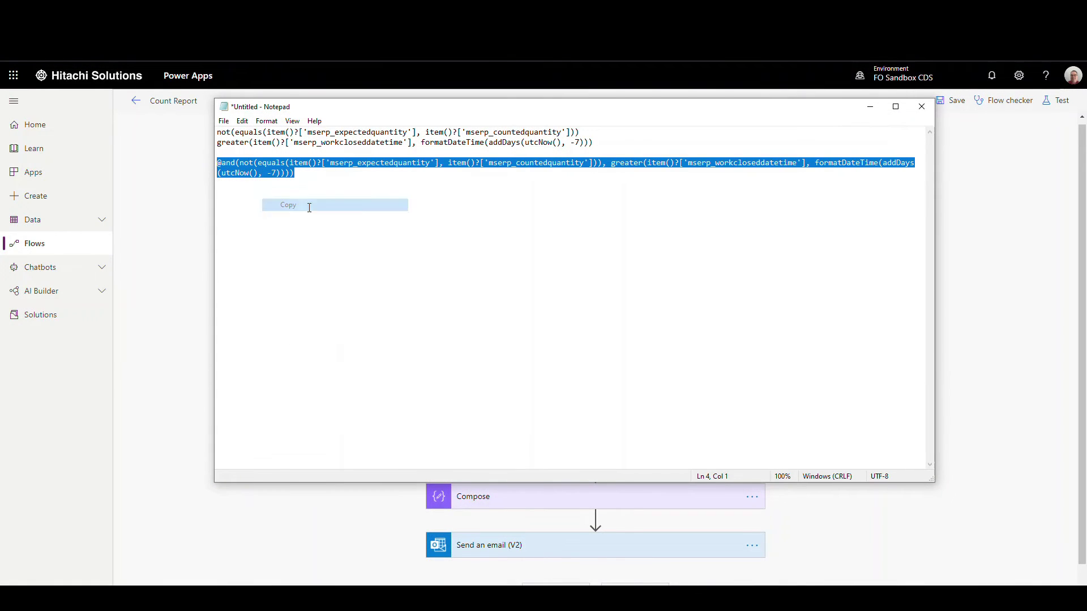
click(869, 106)
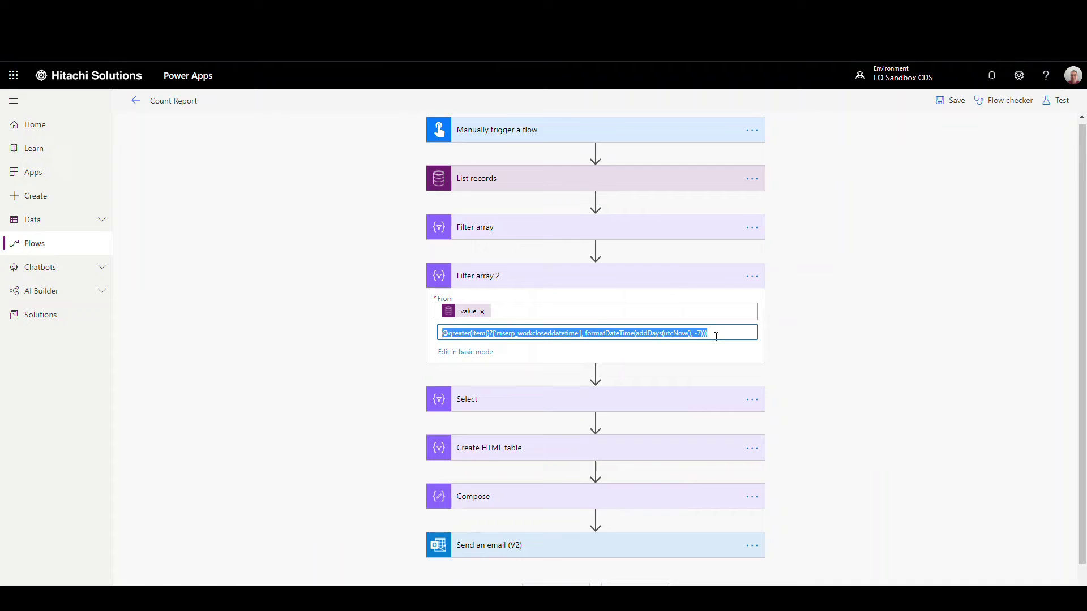
- Replace Filter array 2's expression with the combined and() expression
key(ctrl+v)
key(ctrl+a)
key(ctrl+v)
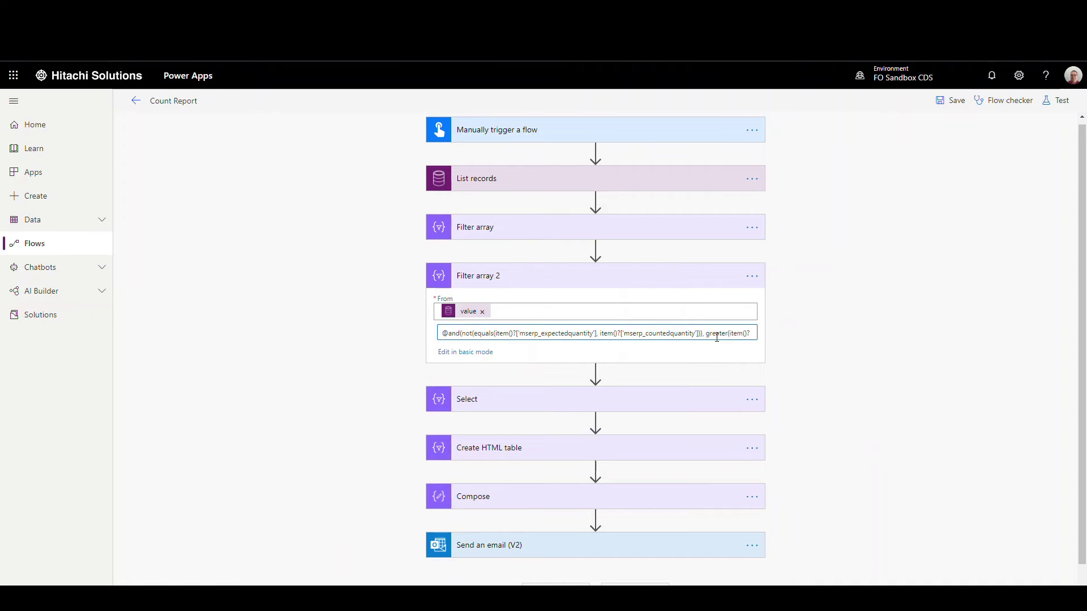
click(753, 332)
click(754, 332)
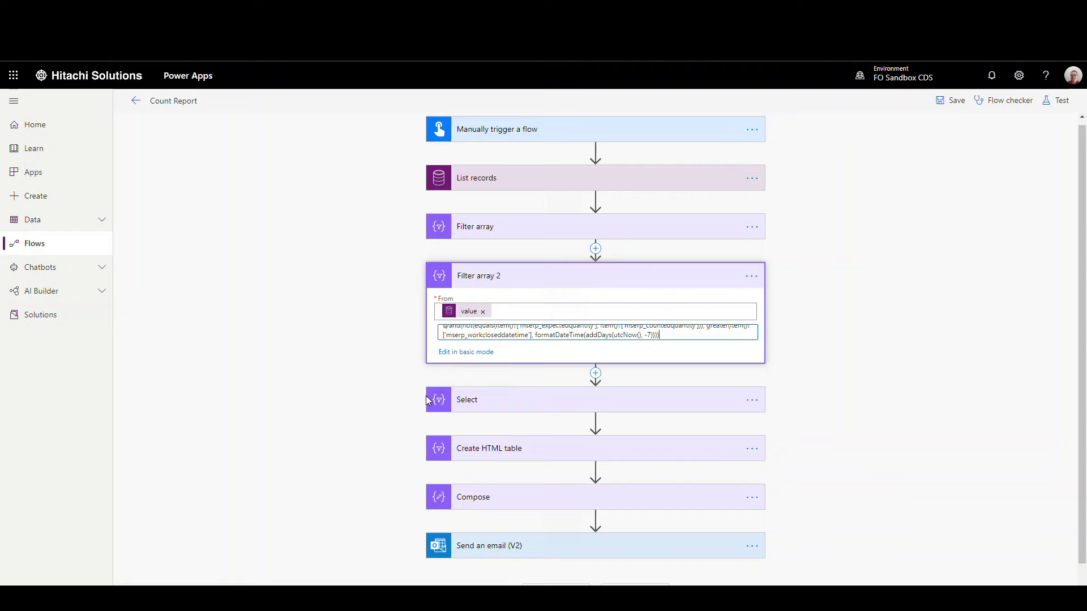
- Delete the Filter array 2 step from the flow
click(456, 351)
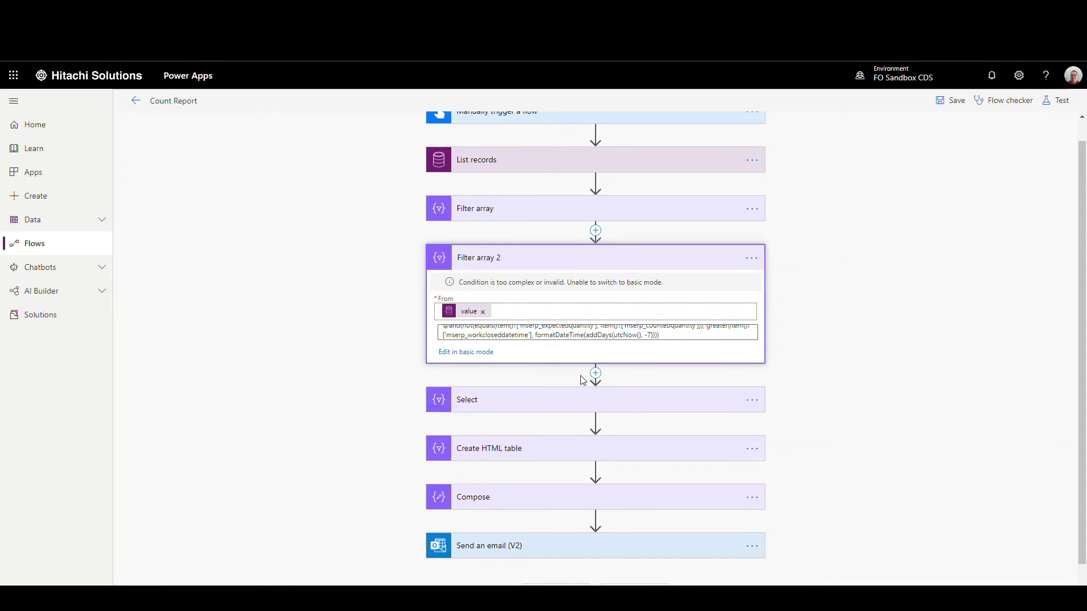
click(751, 258)
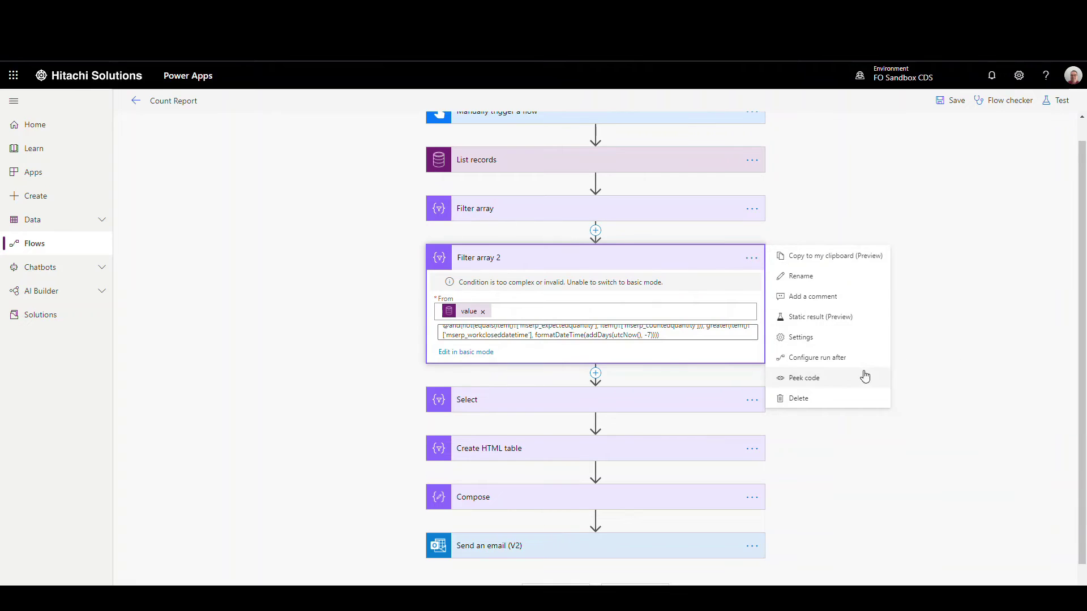
click(798, 399)
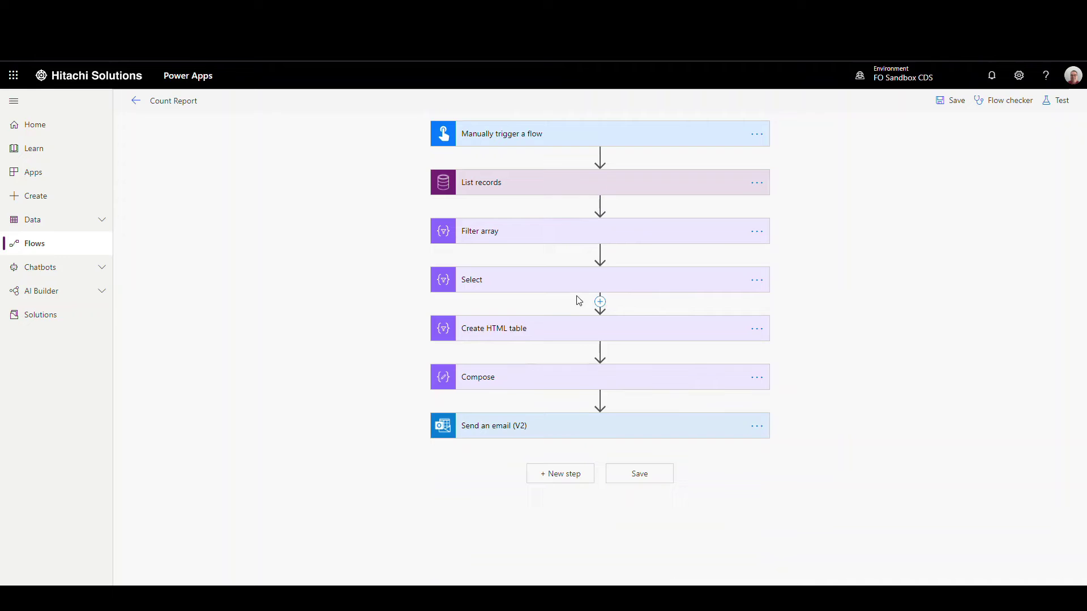
- Review the Select step's mapping of Item, Location, Warehouse, Expected, Counted and closed date, and the Create HTML table step
click(588, 290)
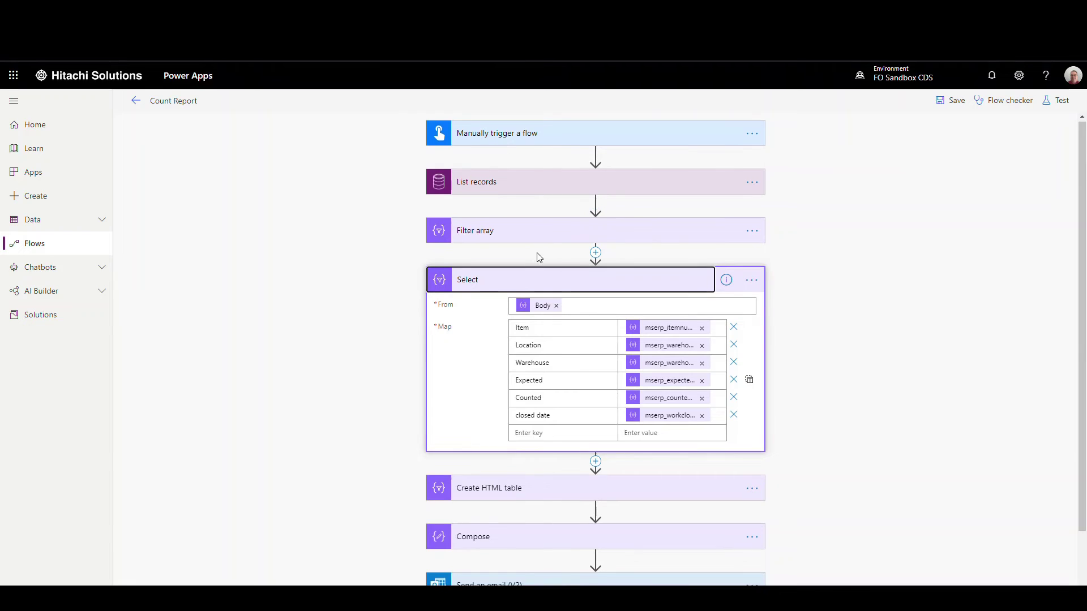
scroll(537, 252, down, 1)
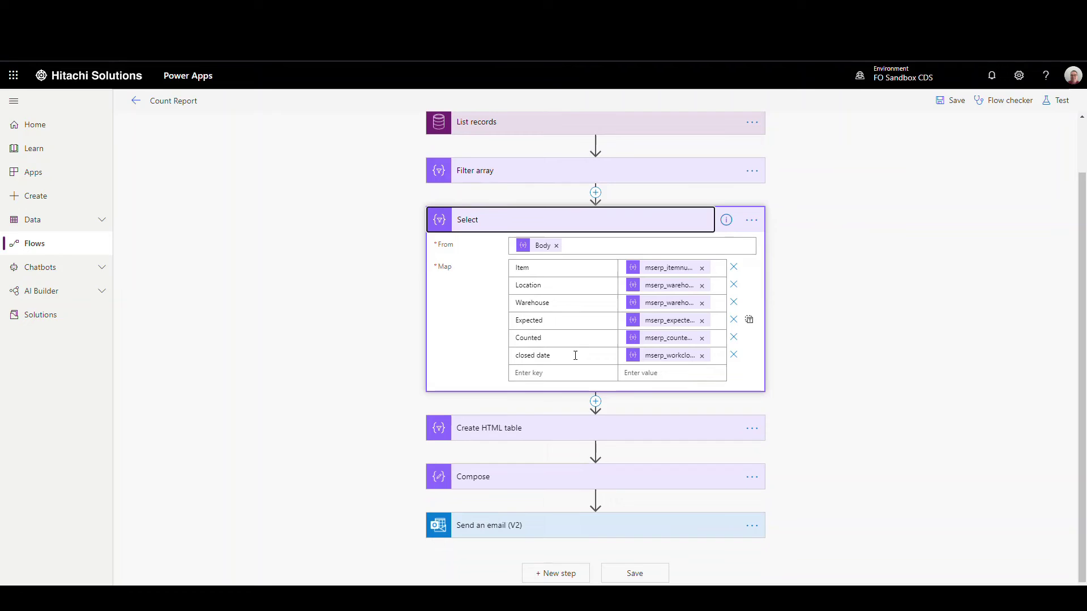
click(583, 433)
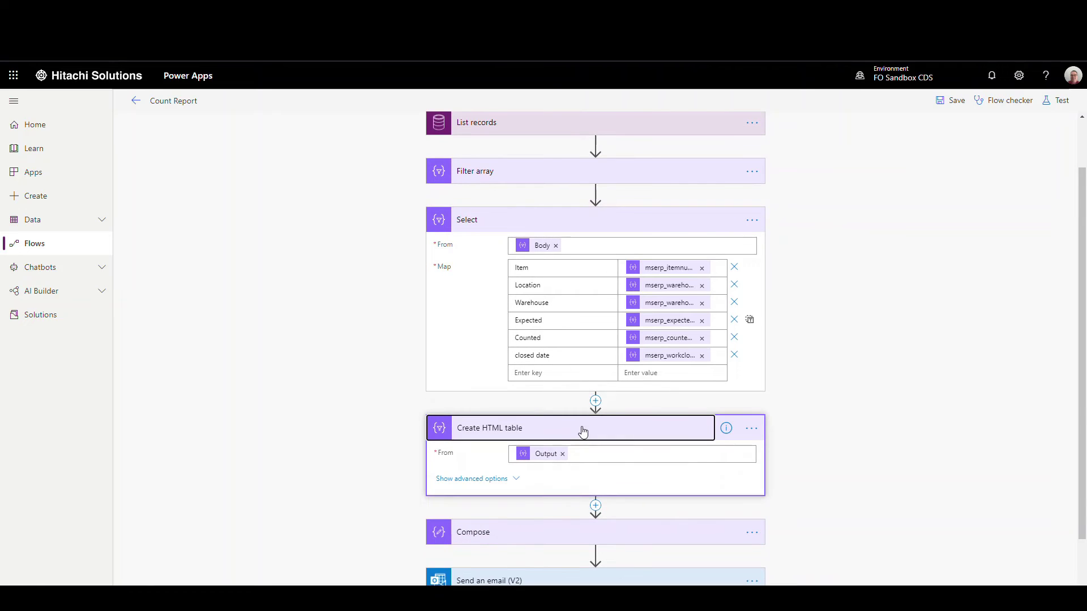
scroll(582, 430, down, 1)
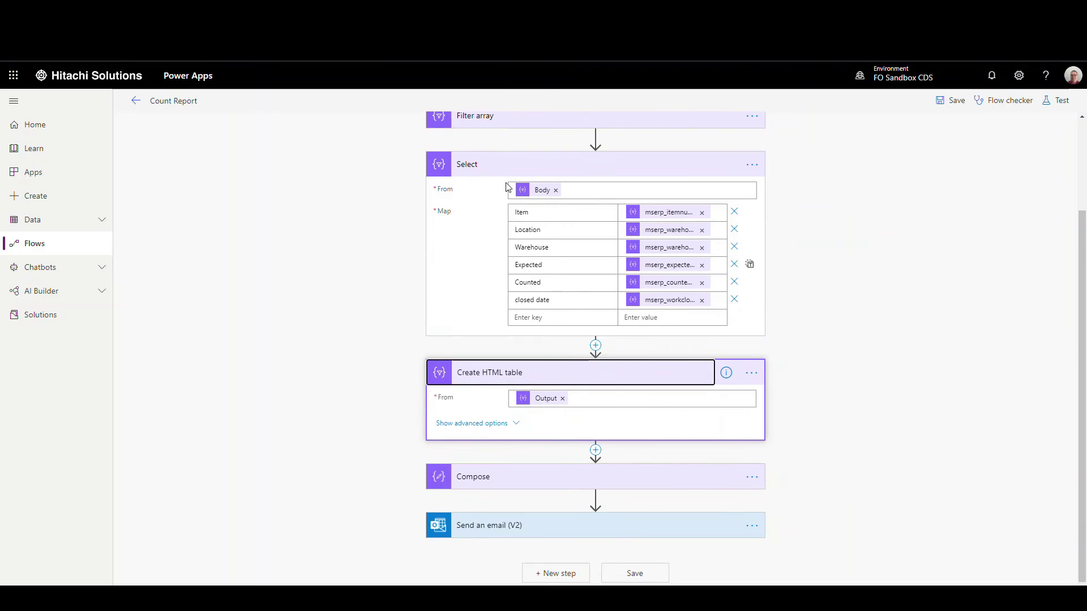
click(515, 425)
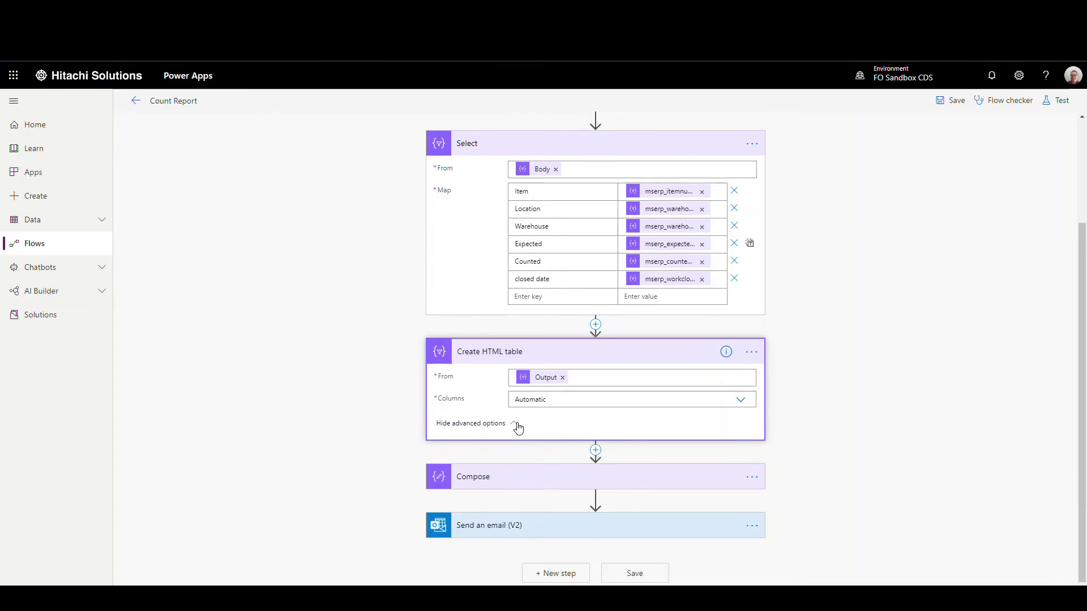
click(517, 426)
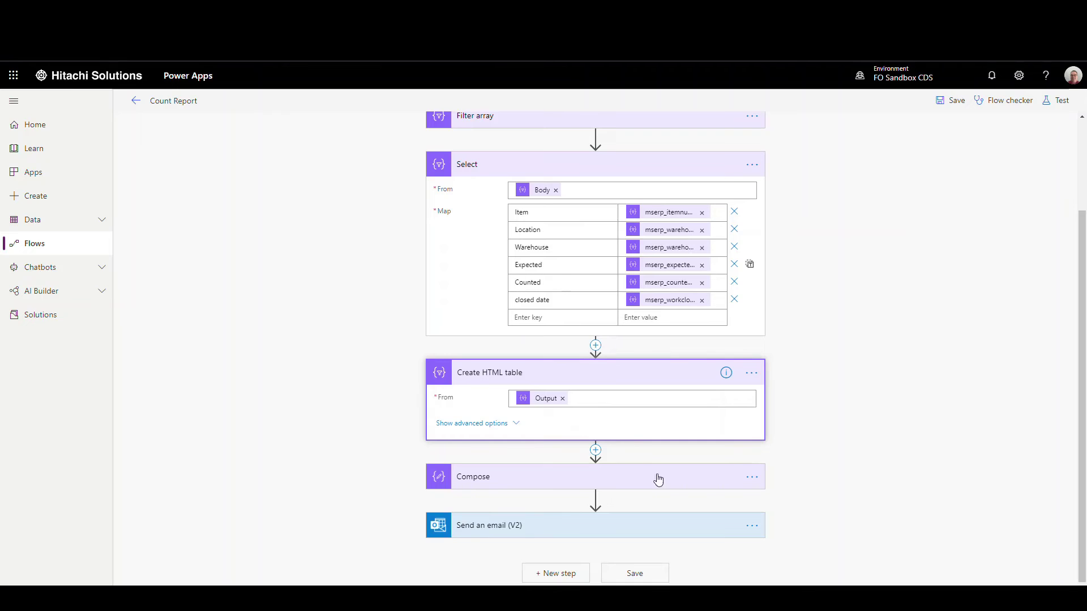
- Expand the Compose step and review its CSS <style> block followed by the HTML table Output
click(584, 480)
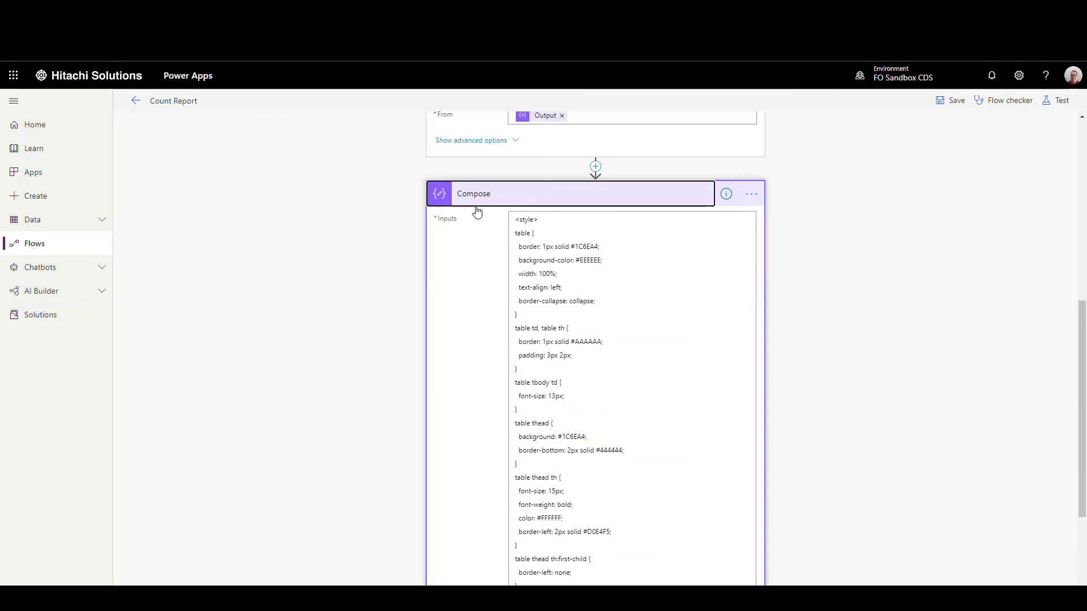
scroll(451, 221, down, 2)
scroll(454, 220, up, 1)
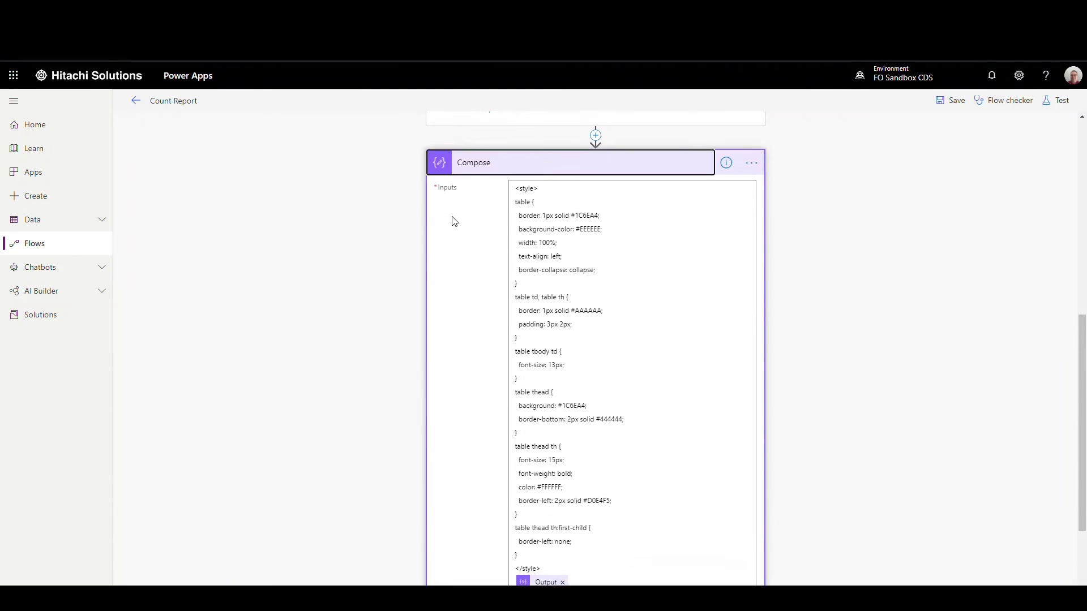
scroll(454, 221, down, 1)
scroll(454, 221, up, 1)
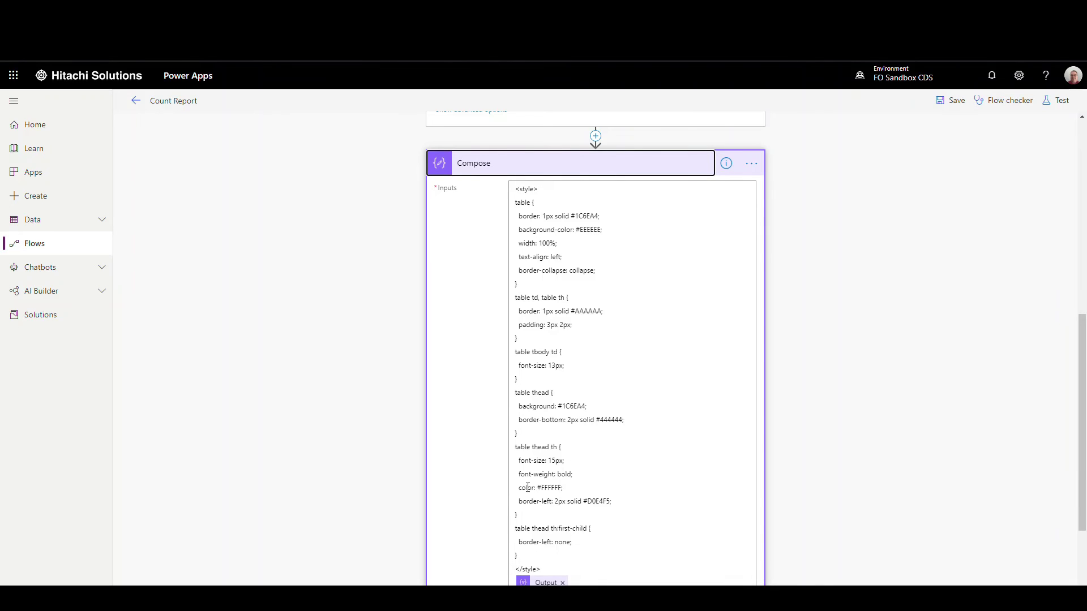
scroll(532, 519, down, 2)
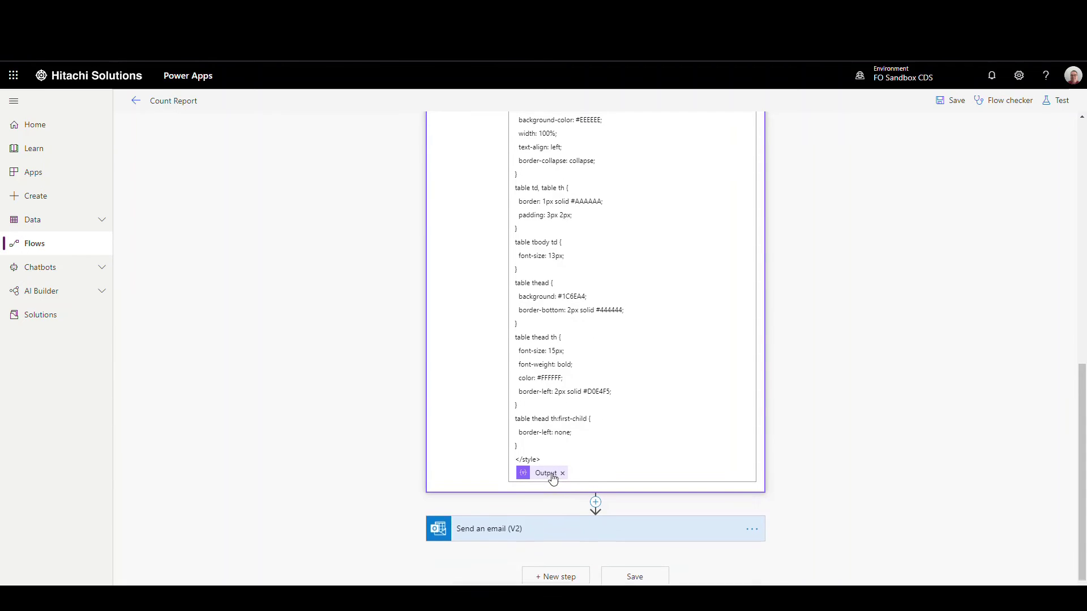
scroll(553, 476, up, 5)
scroll(487, 247, down, 5)
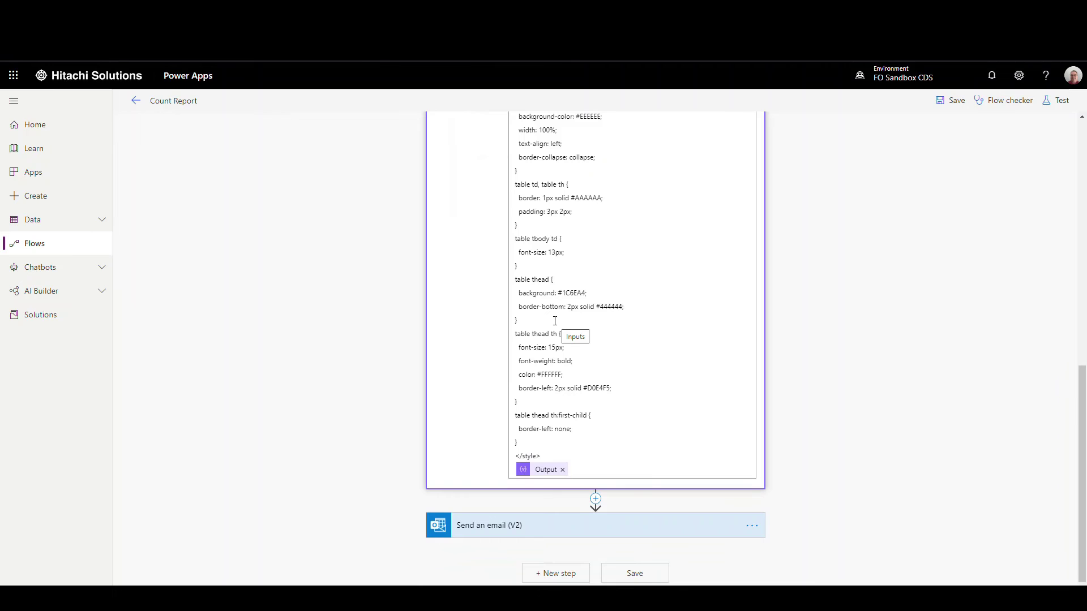
scroll(592, 317, up, 6)
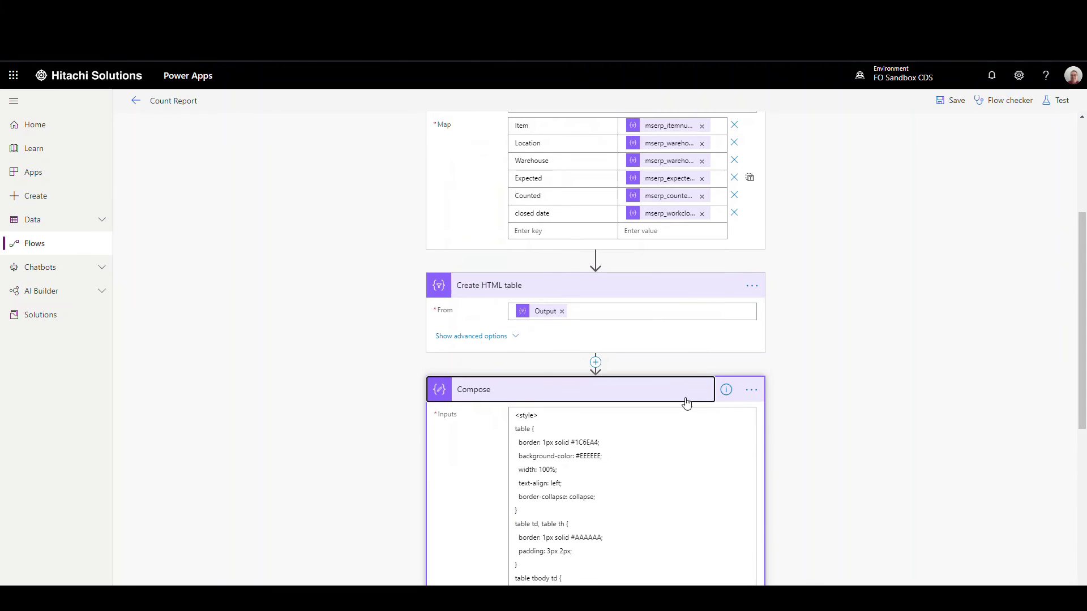
- Collapse Compose and Select, then expand Send an email (V2) to check its Cycle Count Report subject and body
click(687, 390)
scroll(700, 328, up, 2)
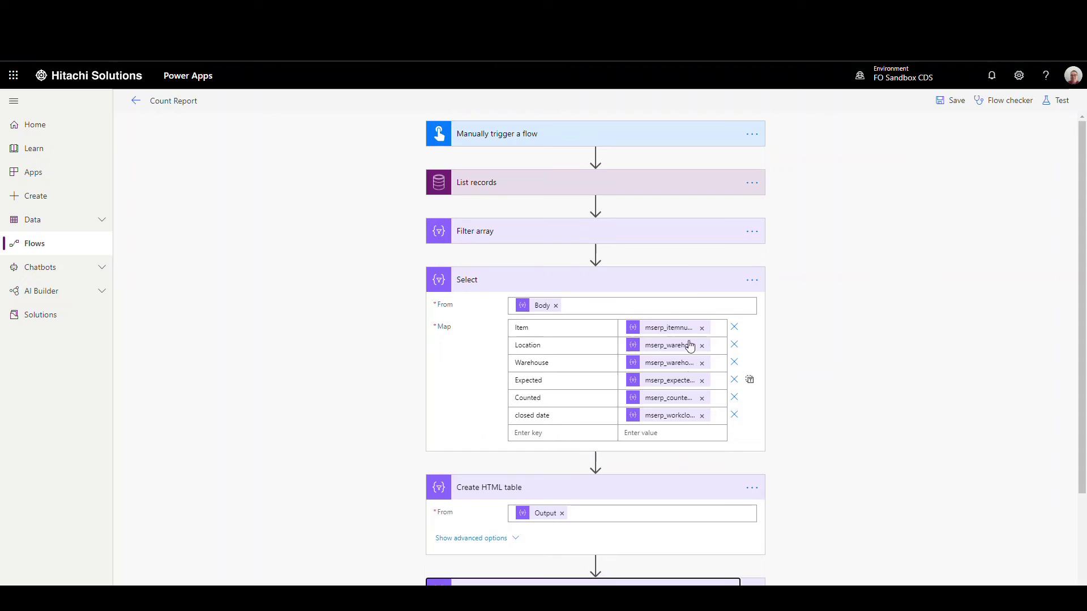
click(694, 280)
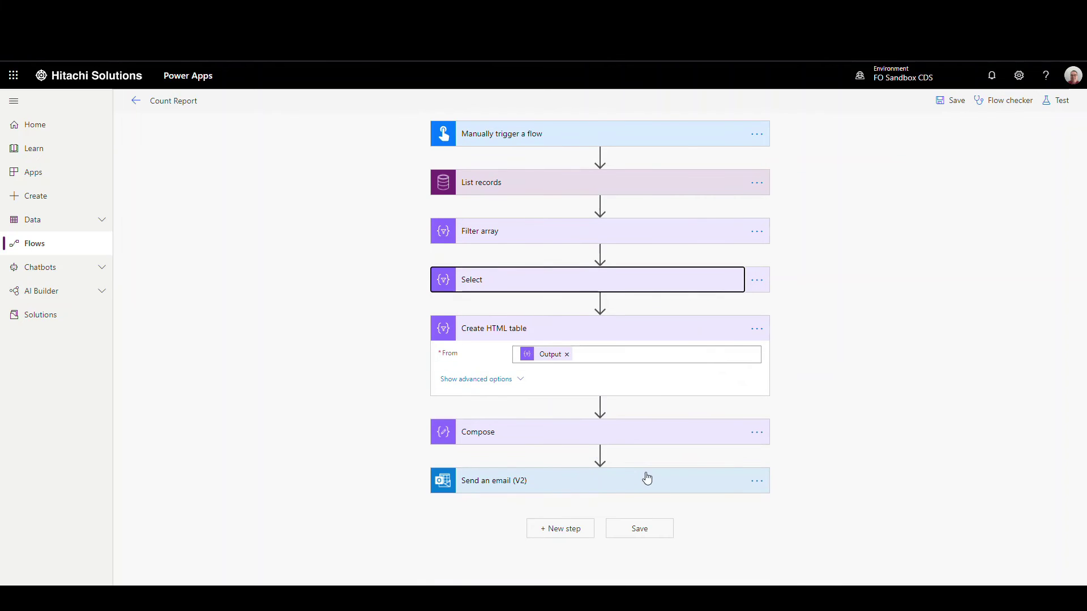
click(643, 481)
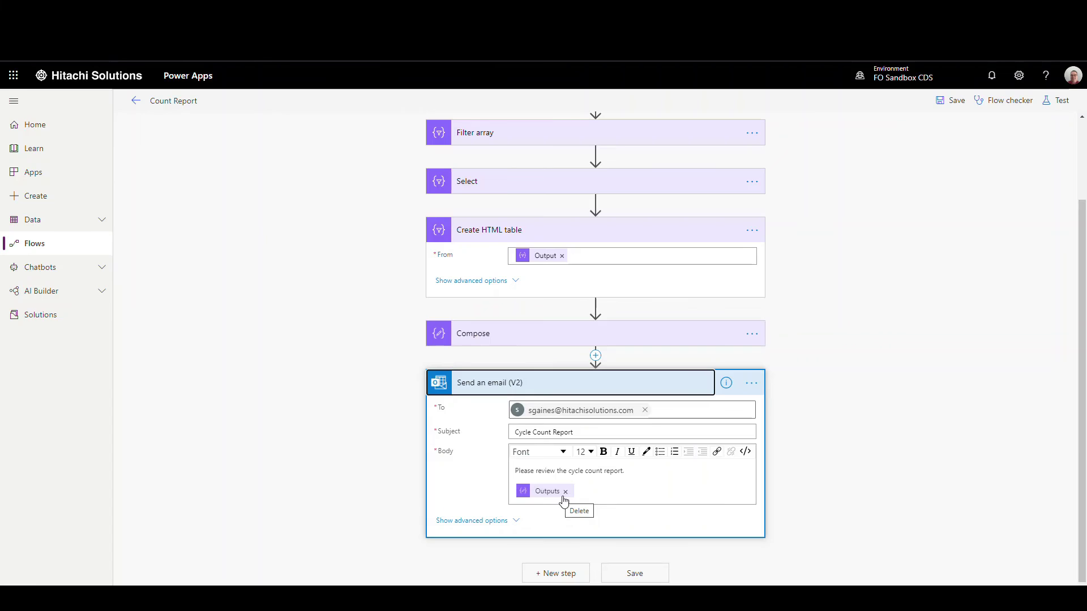
- Save the flow and run a manually triggered test so all seven steps succeed
click(634, 573)
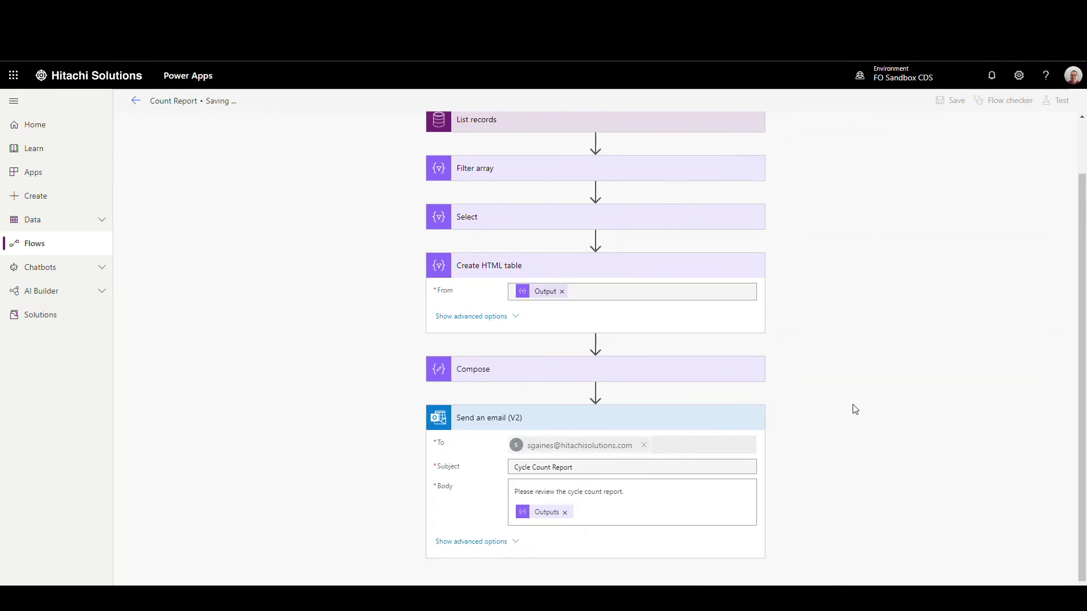
scroll(854, 409, up, 1)
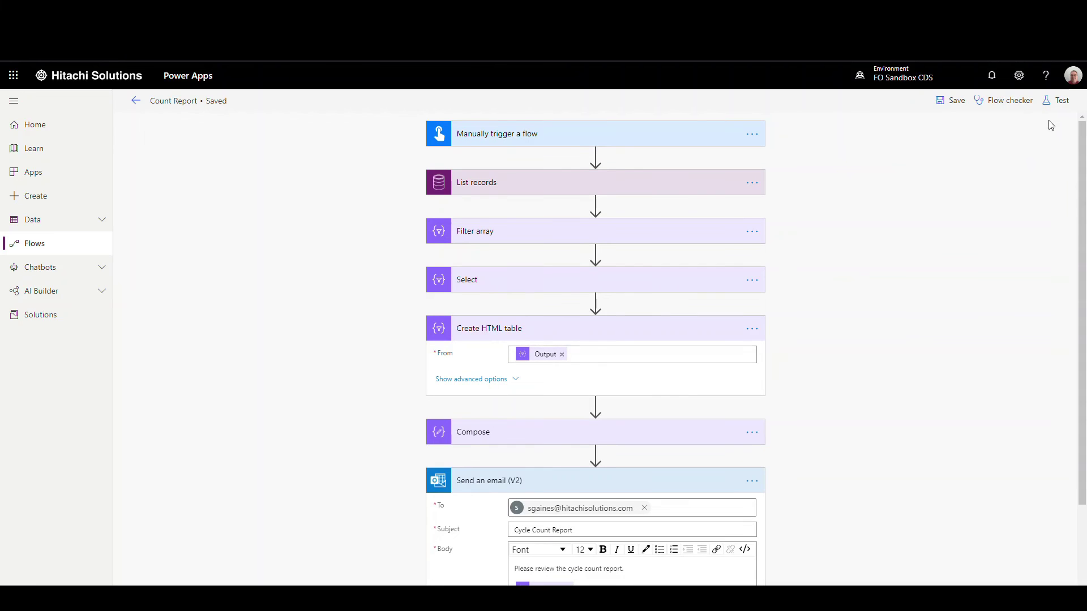
click(1059, 108)
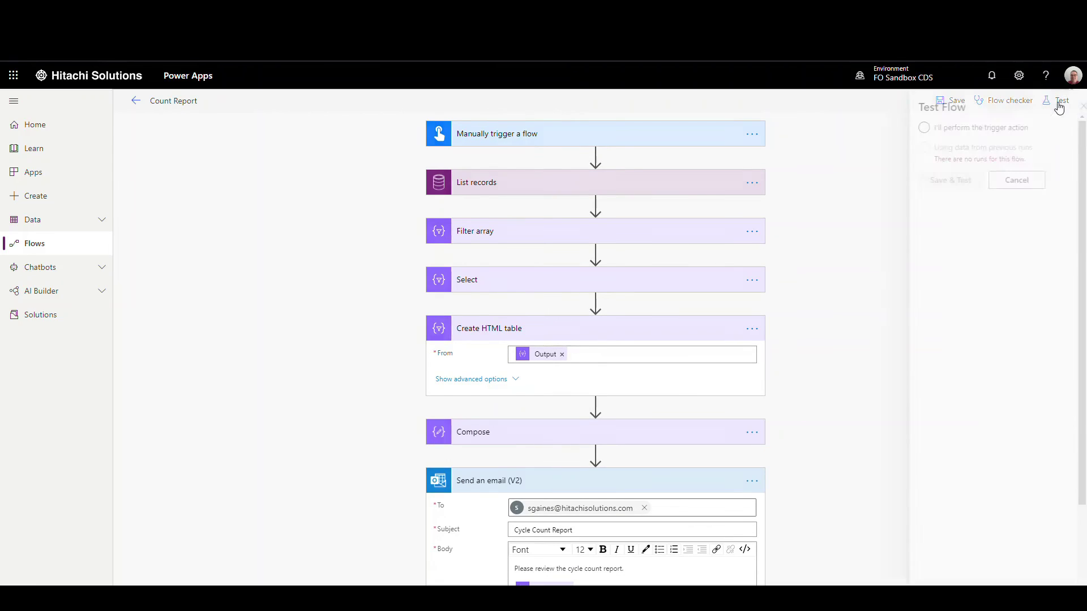
click(909, 127)
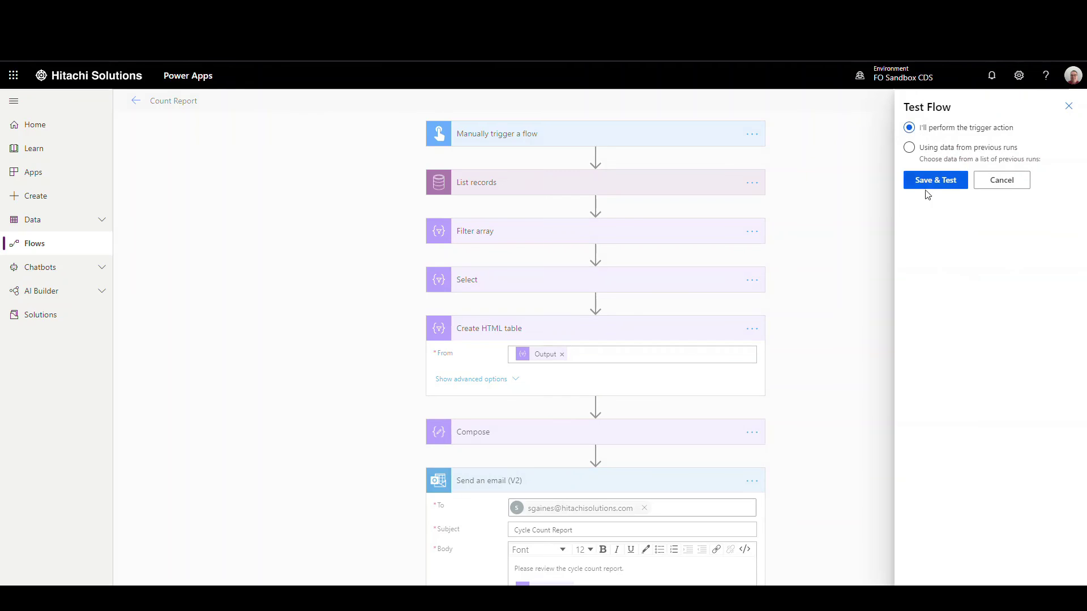
click(929, 182)
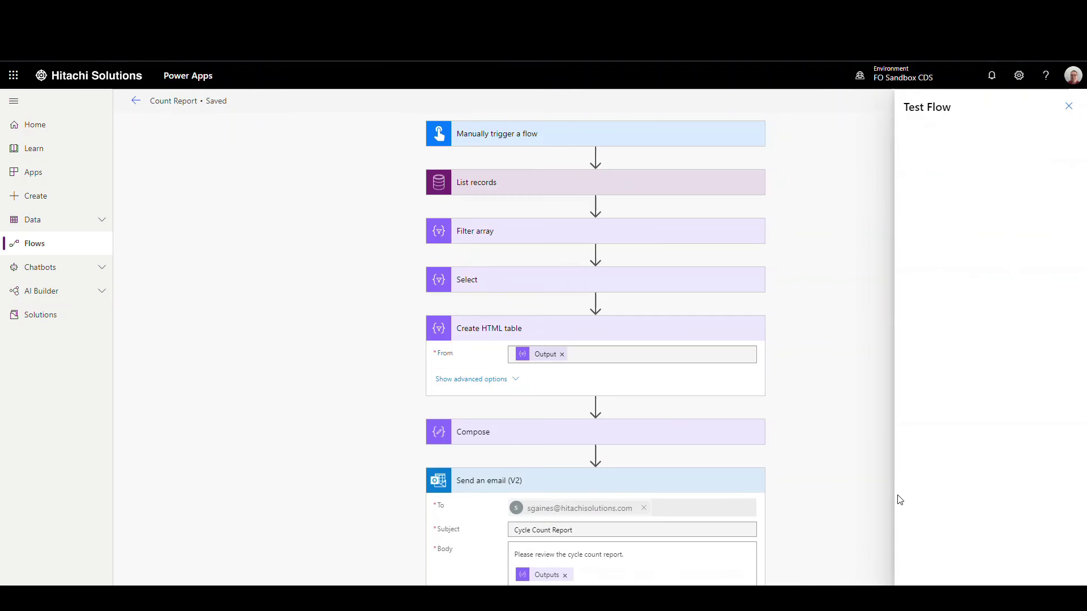
click(926, 571)
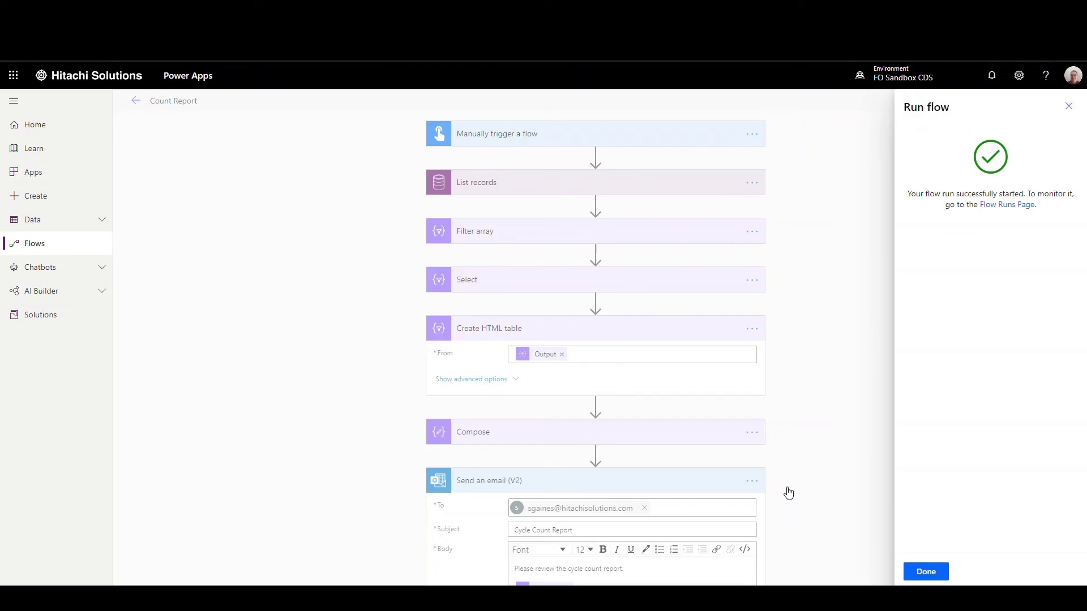
click(926, 571)
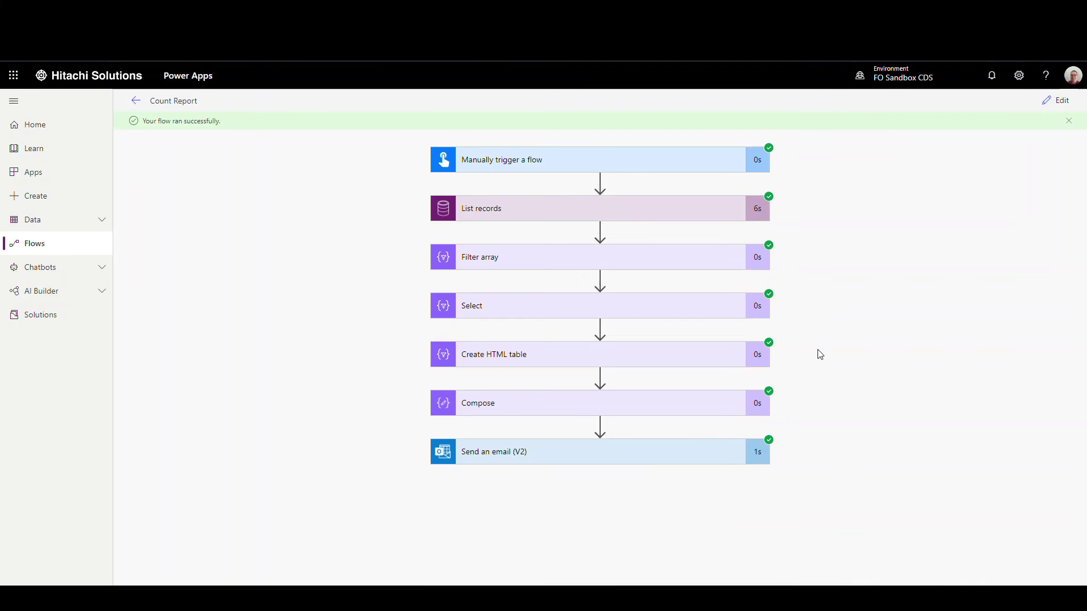